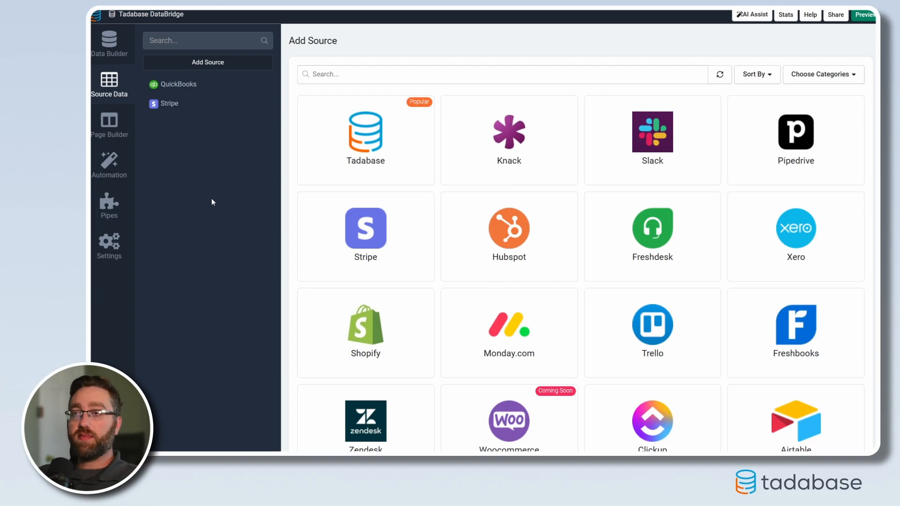
Add Clickup as a new data source, enter its authorization key and save it.
{"action": "scroll", "coordinate": [286, 254], "scroll_direction": "down", "scroll_amount": 1}
{"action": "scroll", "coordinate": [286, 255], "scroll_direction": "up", "scroll_amount": 1}
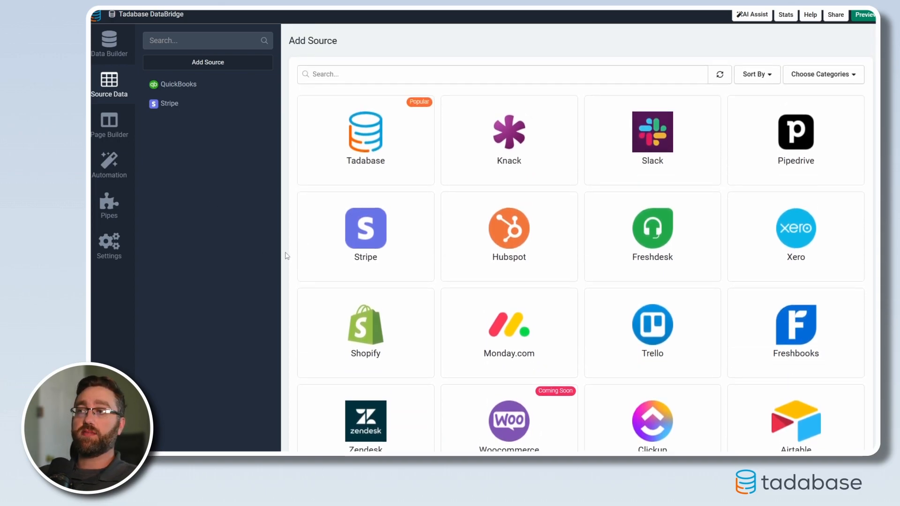
{"action": "scroll", "coordinate": [287, 253], "scroll_direction": "down", "scroll_amount": 3}
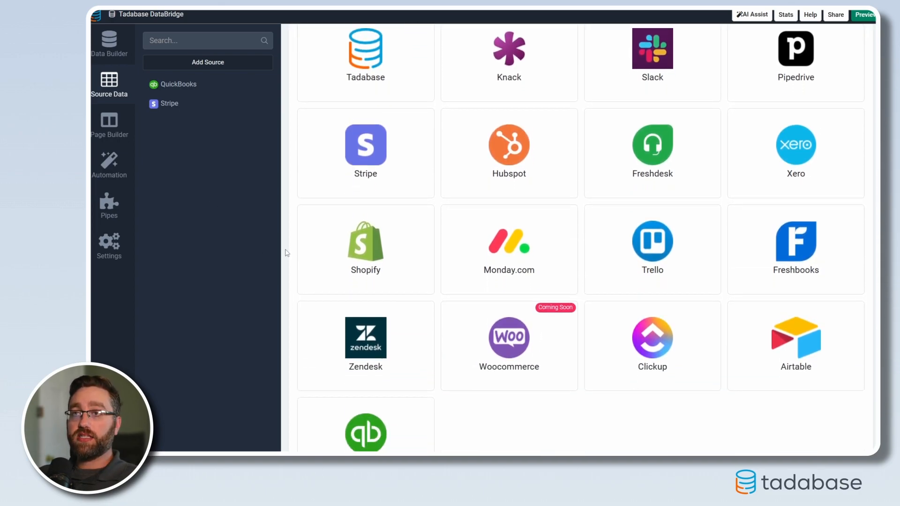
{"action": "scroll", "coordinate": [287, 253], "scroll_direction": "up", "scroll_amount": 3}
{"action": "scroll", "coordinate": [287, 252], "scroll_direction": "down", "scroll_amount": 2}
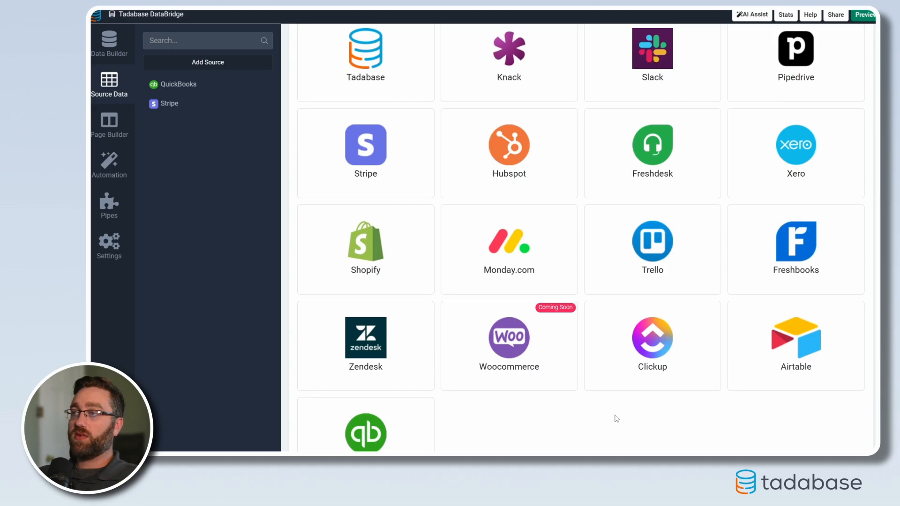
{"action": "left_click", "coordinate": [618, 379]}
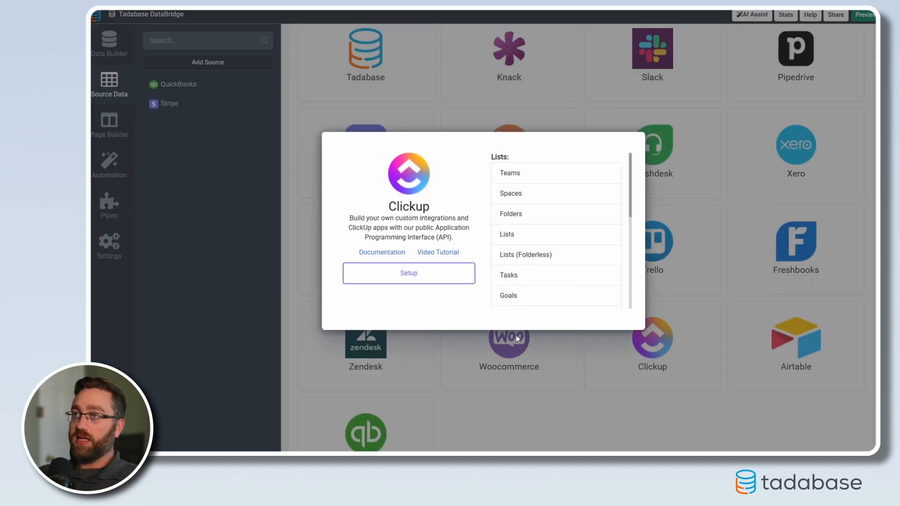
{"action": "left_click", "coordinate": [416, 281]}
{"action": "left_click", "coordinate": [358, 127]}
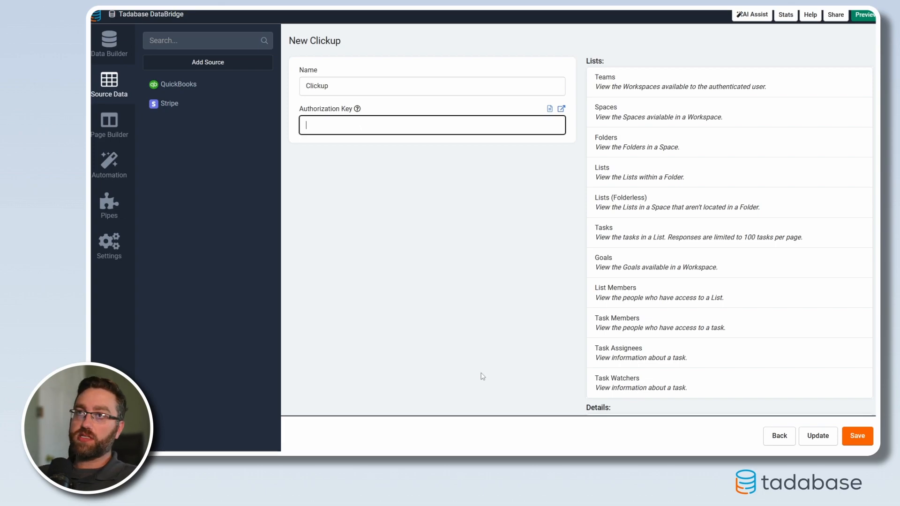
{"action": "key", "text": "ctrl+v"}
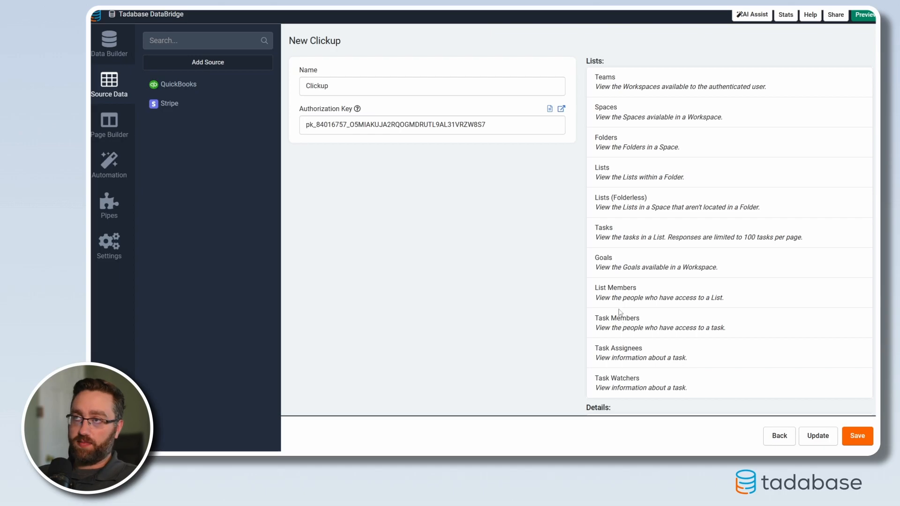
{"action": "left_click", "coordinate": [863, 439]}
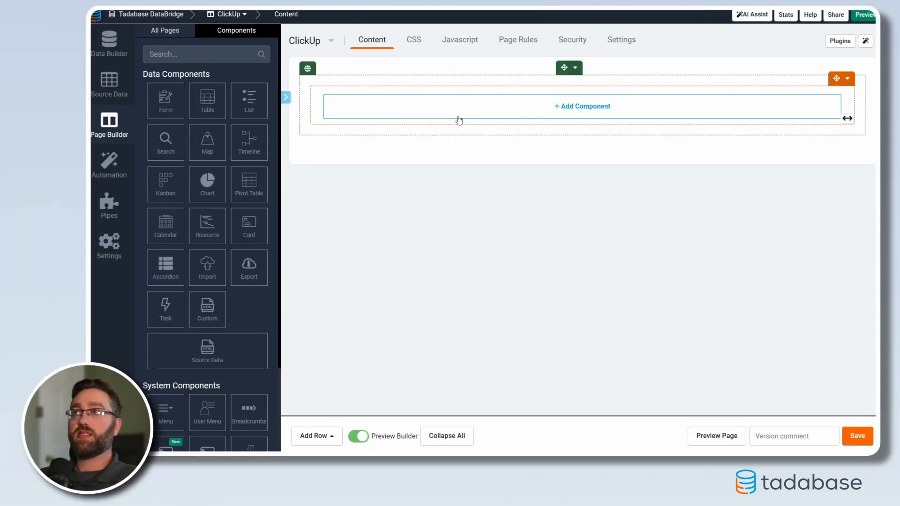
Add a Source Data component to the empty ClickUp page and set it to show Lists from the Clickup source.
{"action": "left_click", "coordinate": [459, 120]}
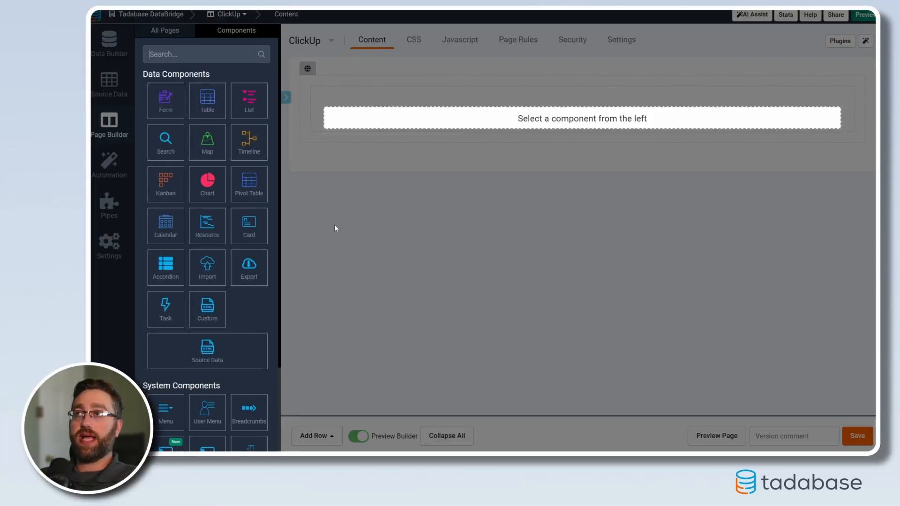
{"action": "left_click", "coordinate": [168, 363]}
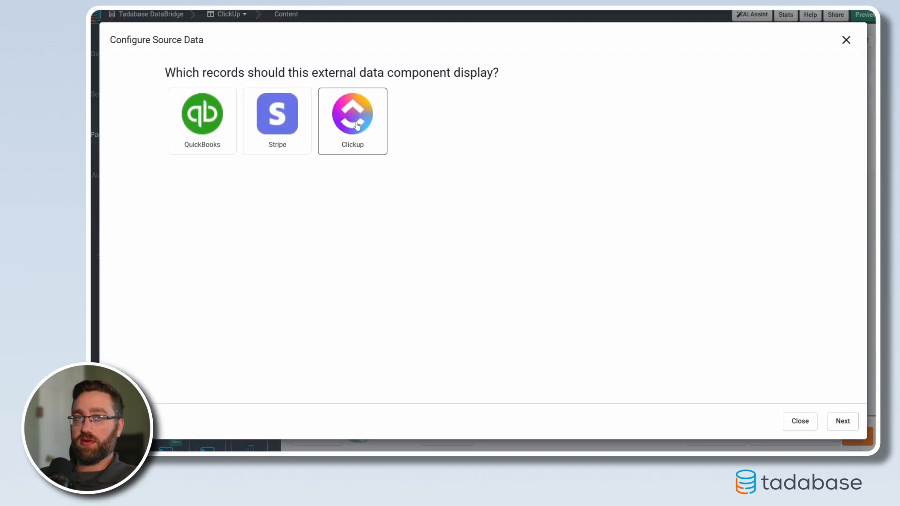
{"action": "left_click", "coordinate": [355, 126]}
{"action": "left_click", "coordinate": [209, 106]}
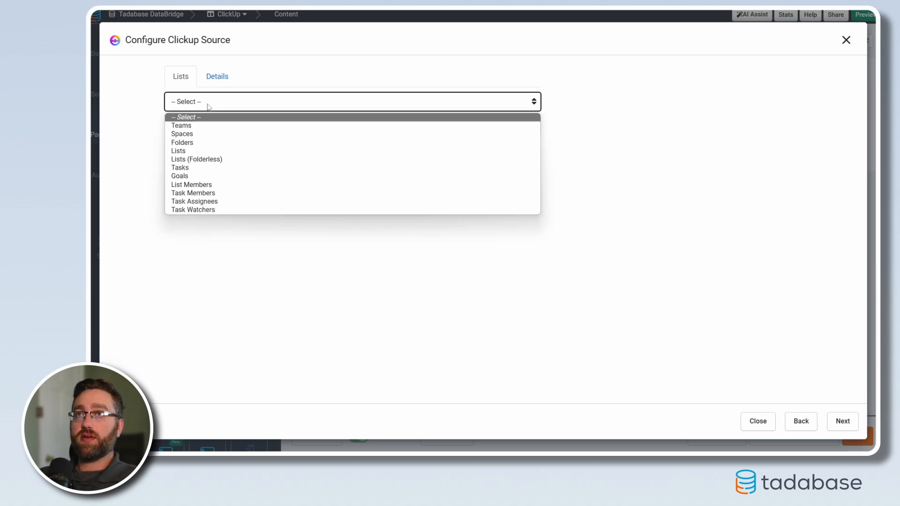
{"action": "left_click", "coordinate": [191, 151]}
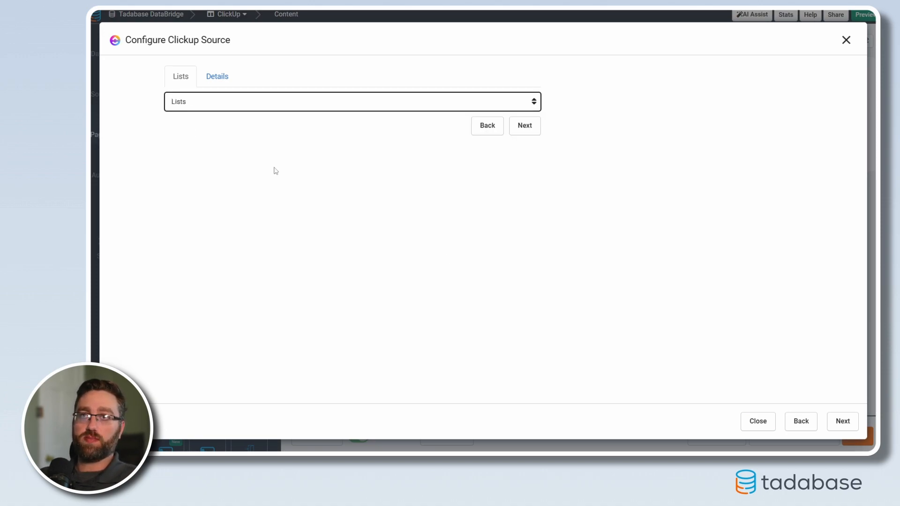
{"action": "left_click", "coordinate": [519, 126]}
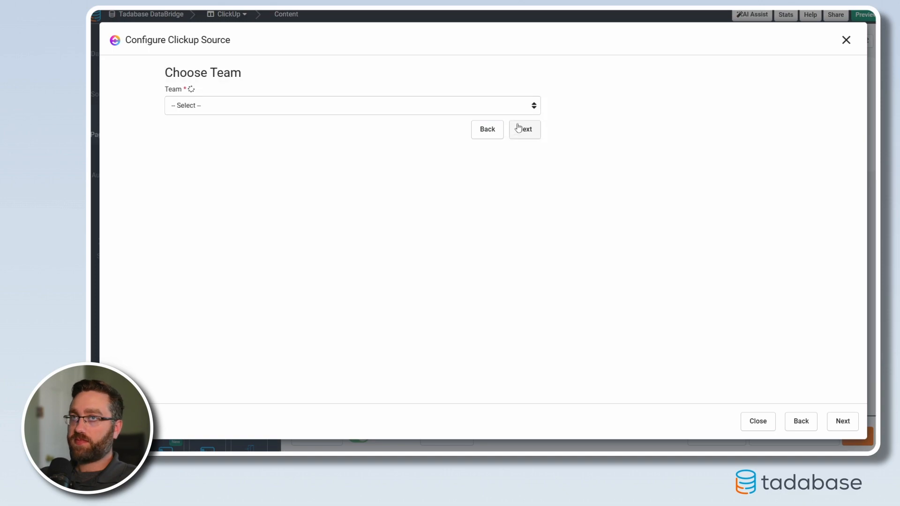
Choose the available workspace as the team and Sales Pipeline as the space for the lists component.
{"action": "left_click", "coordinate": [199, 107]}
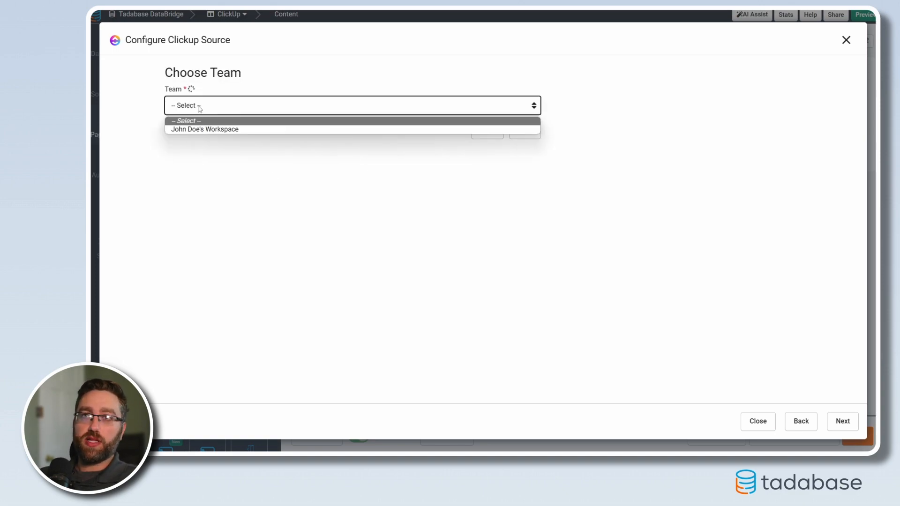
{"action": "left_click", "coordinate": [191, 131]}
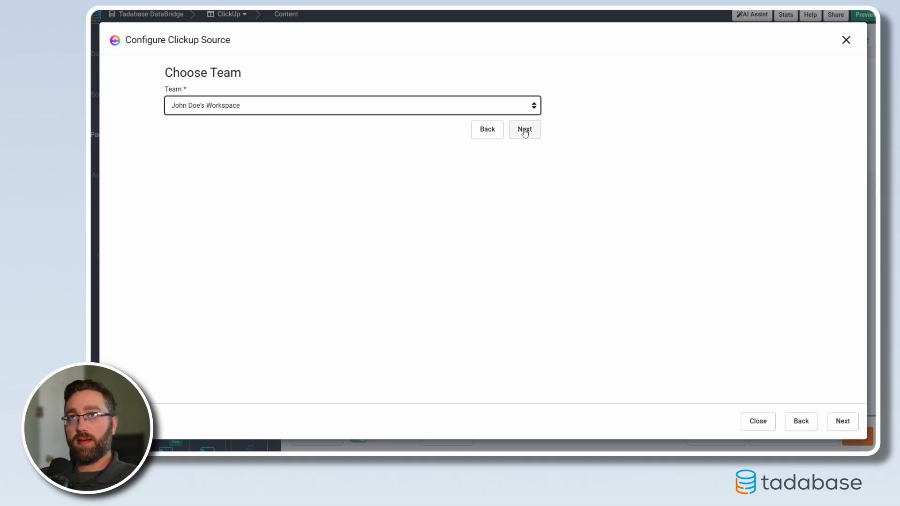
{"action": "left_click", "coordinate": [525, 131]}
{"action": "left_click", "coordinate": [220, 109]}
{"action": "left_click", "coordinate": [221, 139]}
{"action": "left_click", "coordinate": [529, 134]}
Choose the Account Management folder for the lists component and save it to the page.
{"action": "left_click", "coordinate": [206, 106]}
{"action": "left_click", "coordinate": [200, 105]}
{"action": "left_click", "coordinate": [199, 105]}
{"action": "left_click", "coordinate": [231, 140]}
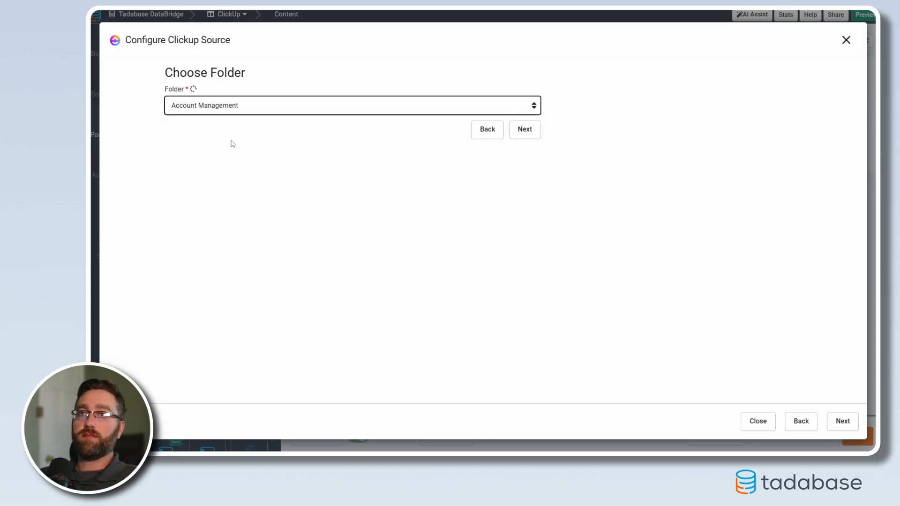
{"action": "left_click", "coordinate": [527, 134]}
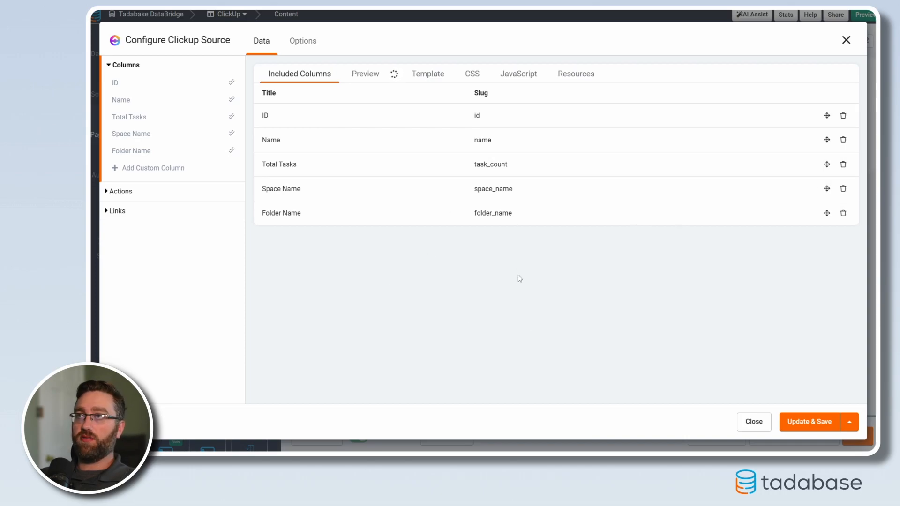
{"action": "left_click", "coordinate": [796, 423]}
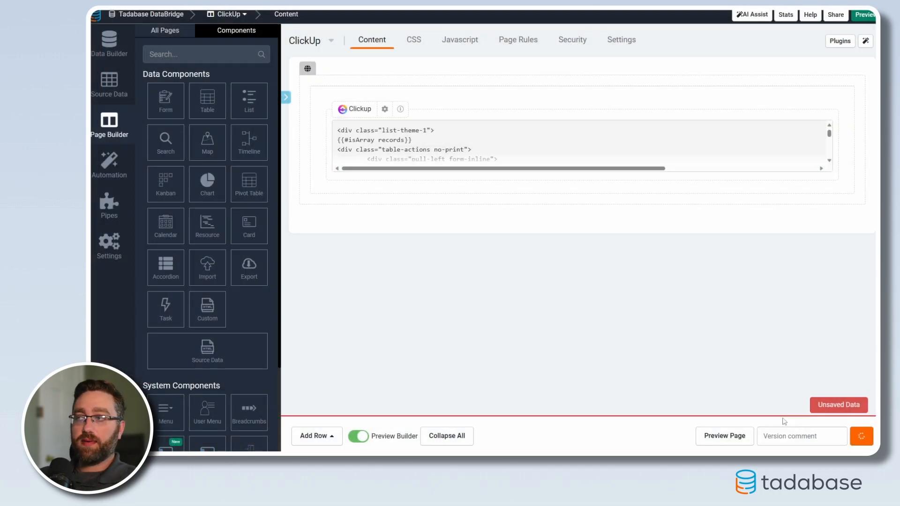
Preview the page and review the Clickup component's options and included columns.
{"action": "left_click", "coordinate": [714, 438]}
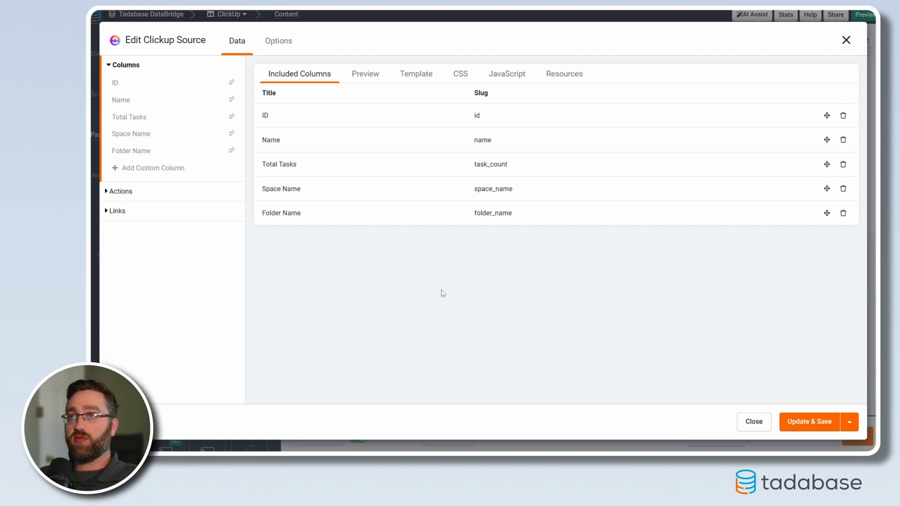
{"action": "left_click", "coordinate": [278, 41]}
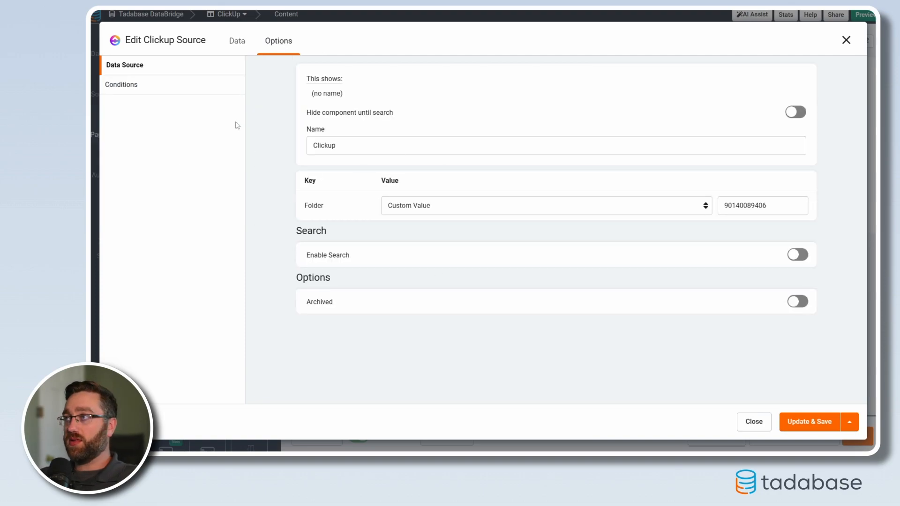
{"action": "left_click", "coordinate": [243, 52]}
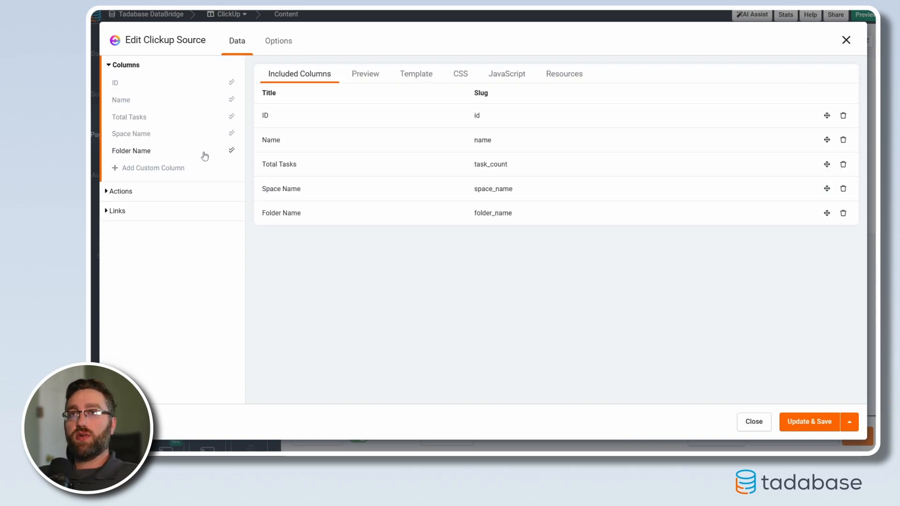
{"action": "left_click", "coordinate": [160, 157]}
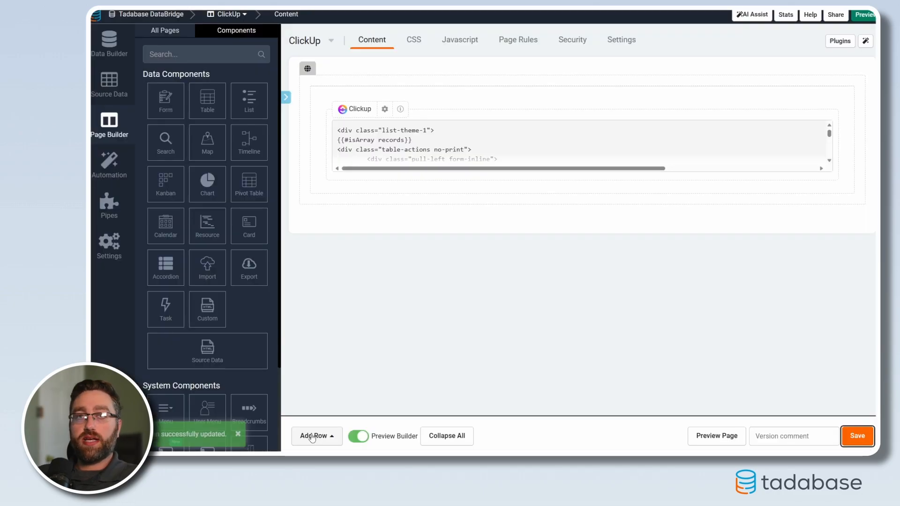
Add a one-column row below the lists component and place a Source Data component in it.
{"action": "left_click", "coordinate": [315, 436]}
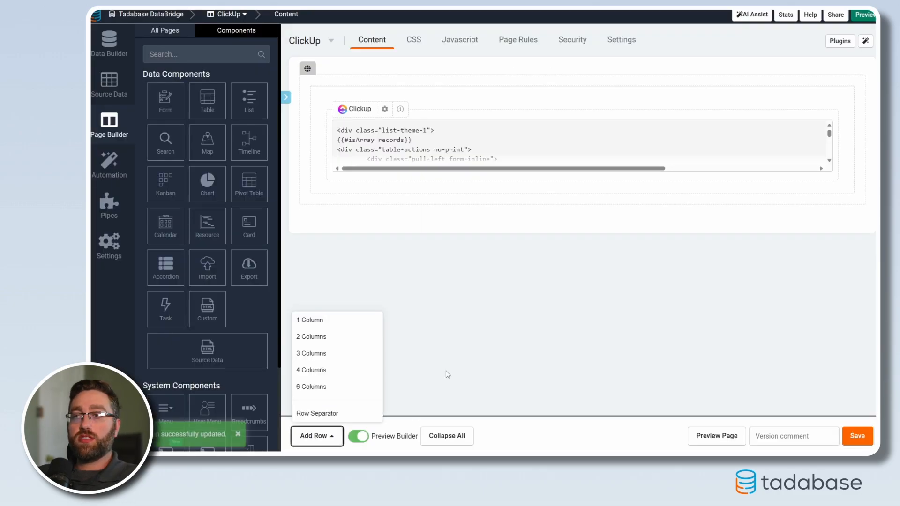
{"action": "left_click", "coordinate": [347, 322]}
{"action": "left_click", "coordinate": [500, 255]}
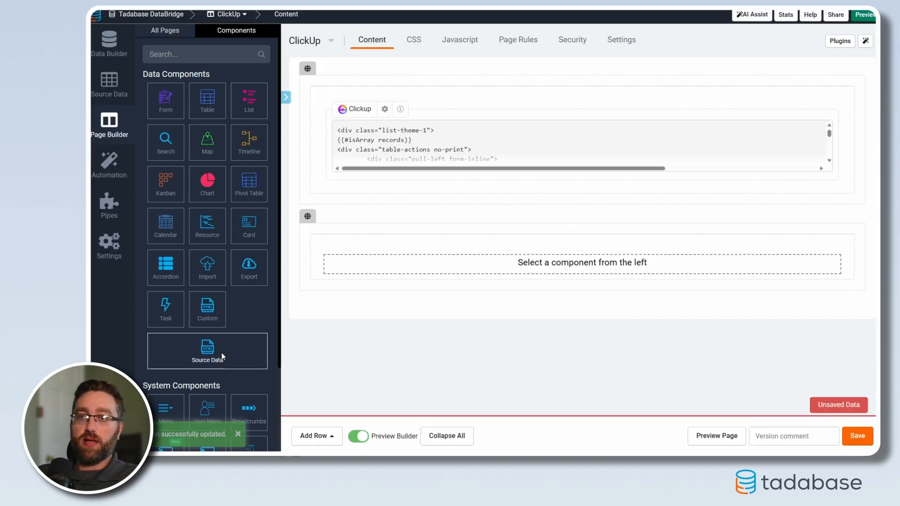
{"action": "left_click", "coordinate": [221, 352]}
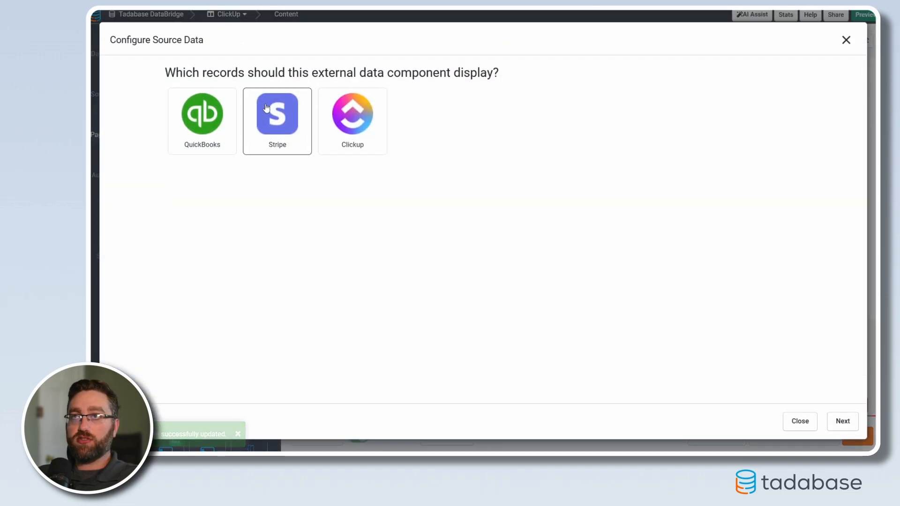
Set the new component to show Tasks from the Clickup source and continue its configuration.
{"action": "left_click", "coordinate": [380, 135]}
{"action": "left_click", "coordinate": [377, 102]}
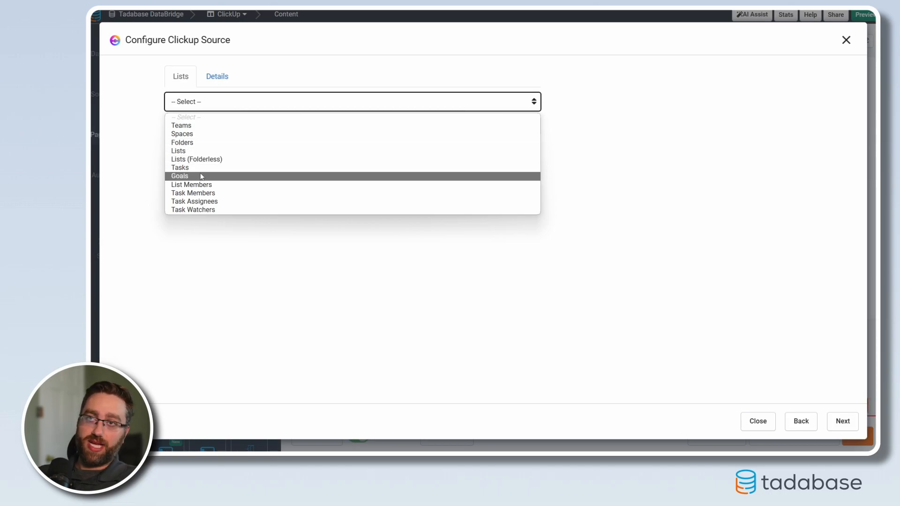
{"action": "left_click", "coordinate": [184, 168]}
{"action": "left_click", "coordinate": [524, 125]}
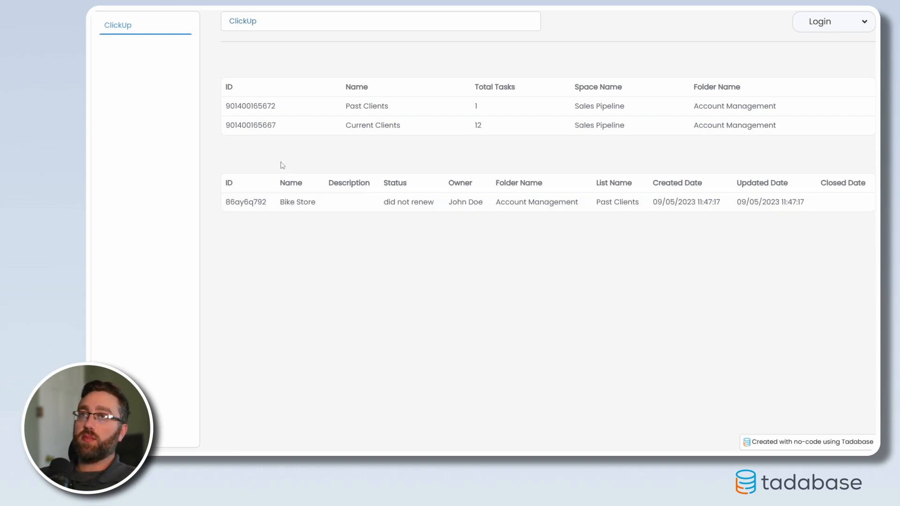
Examine the IDs and names in the lists table against the task shown below it on the live page.
{"action": "left_click_drag", "start_coordinate": [291, 126], "coordinate": [230, 136]}
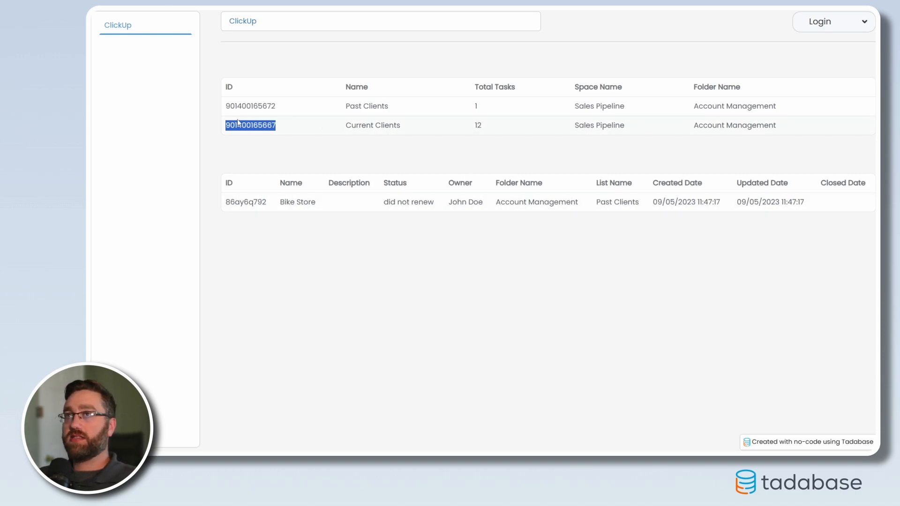
{"action": "left_click", "coordinate": [277, 126]}
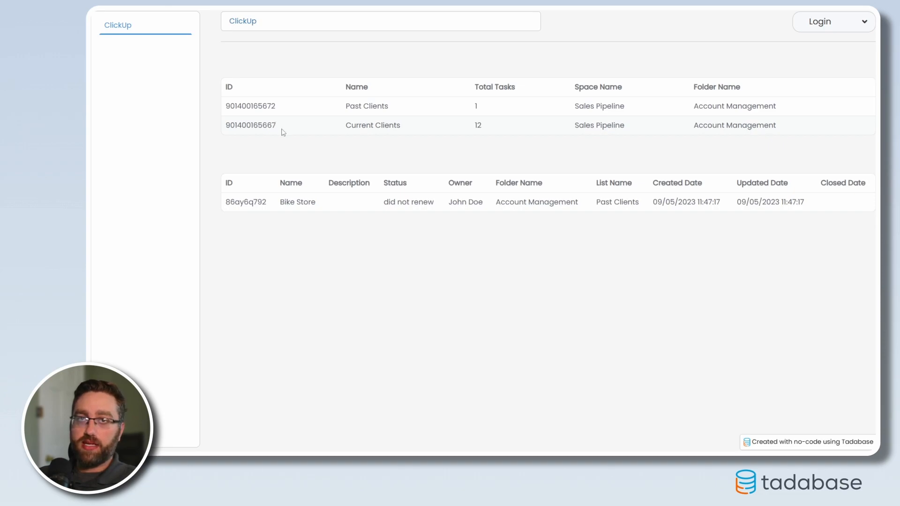
{"action": "left_click_drag", "start_coordinate": [233, 201], "coordinate": [408, 202]}
{"action": "left_click", "coordinate": [650, 205]}
{"action": "left_click", "coordinate": [493, 110]}
{"action": "left_click_drag", "start_coordinate": [493, 110], "coordinate": [347, 105]}
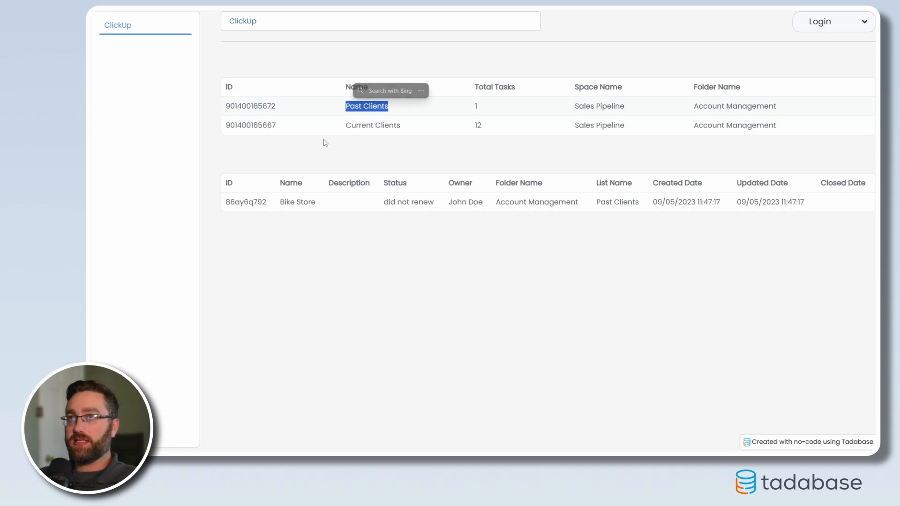
{"action": "left_click", "coordinate": [558, 122]}
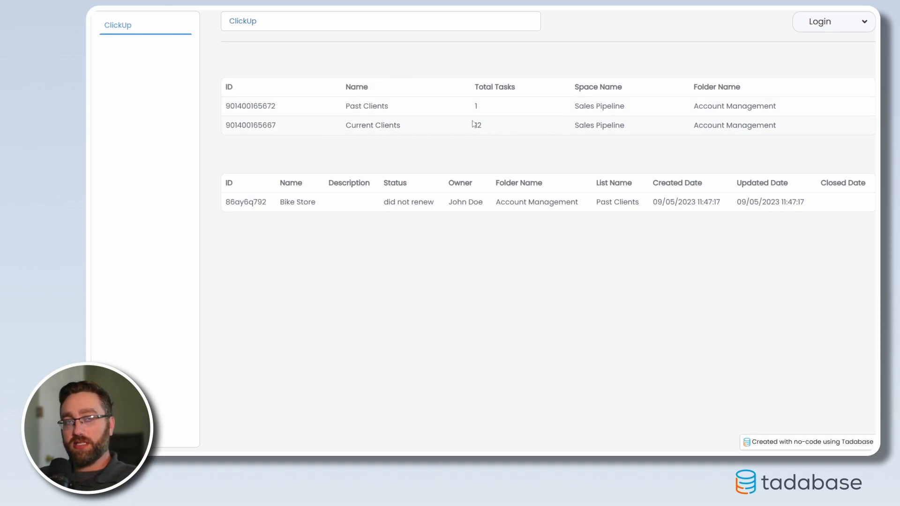
{"action": "left_click_drag", "start_coordinate": [281, 125], "coordinate": [226, 125]}
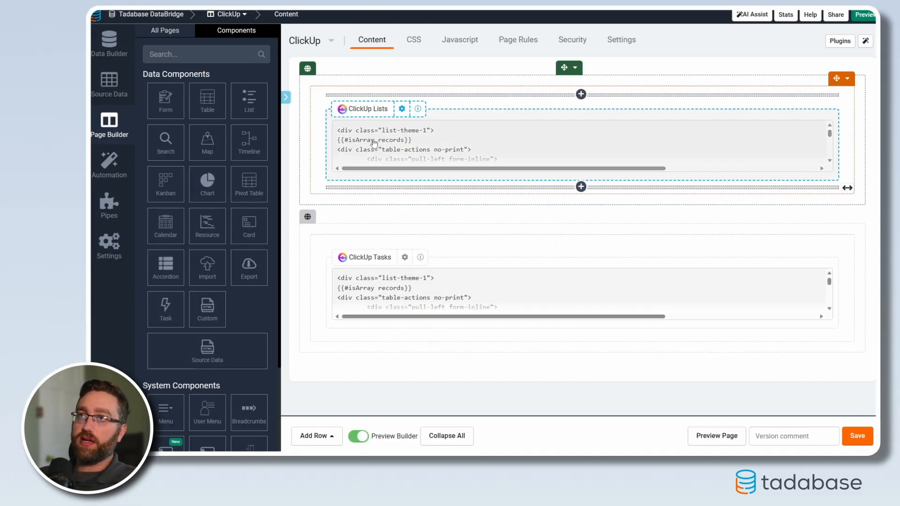
Add a Search Another Component action to the ClickUp Lists component, with ClickUp Tasks as the component to search.
{"action": "left_click", "coordinate": [384, 142]}
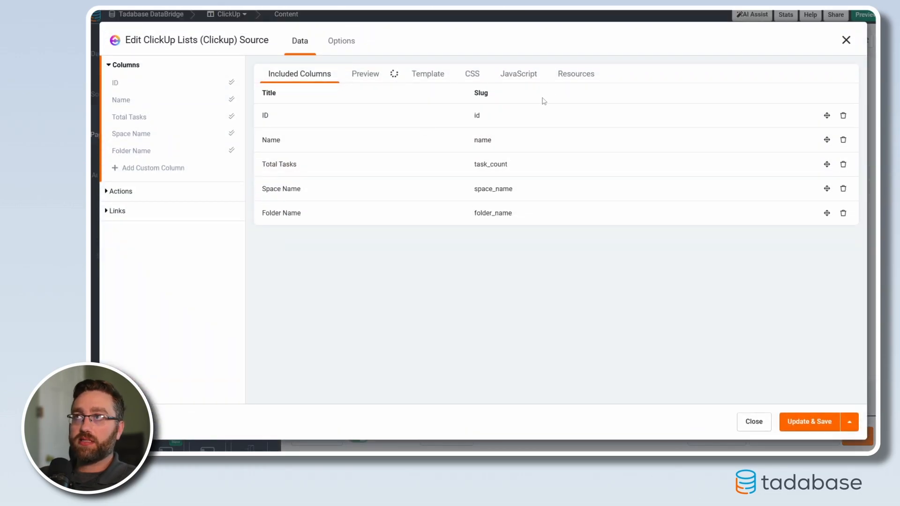
{"action": "left_click", "coordinate": [121, 191]}
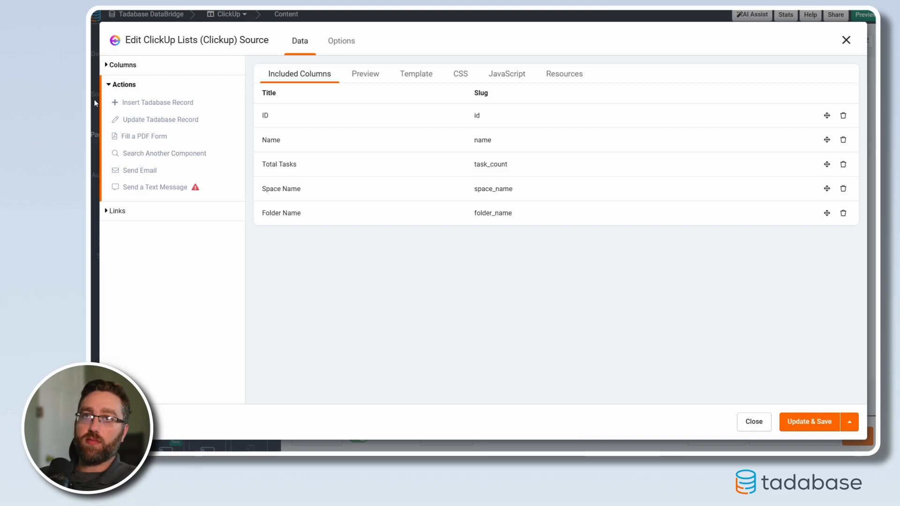
{"action": "left_click", "coordinate": [136, 156]}
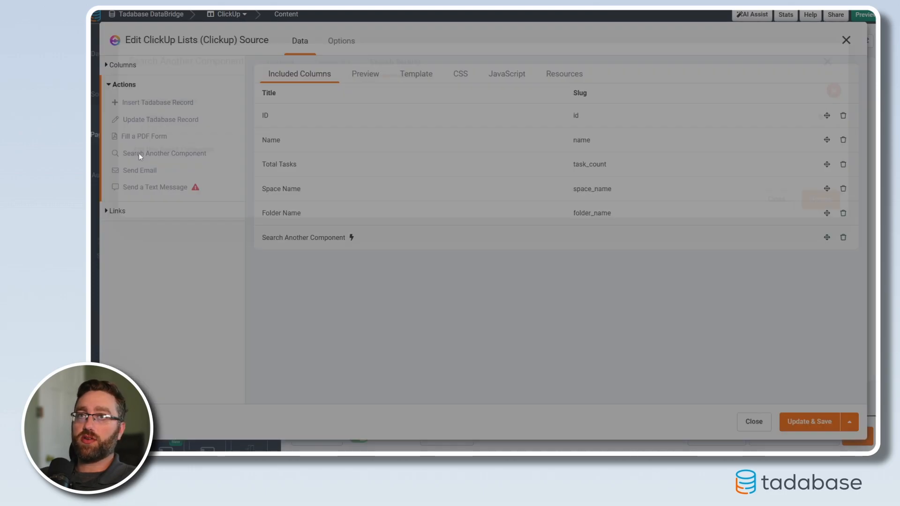
{"action": "left_click", "coordinate": [201, 220]}
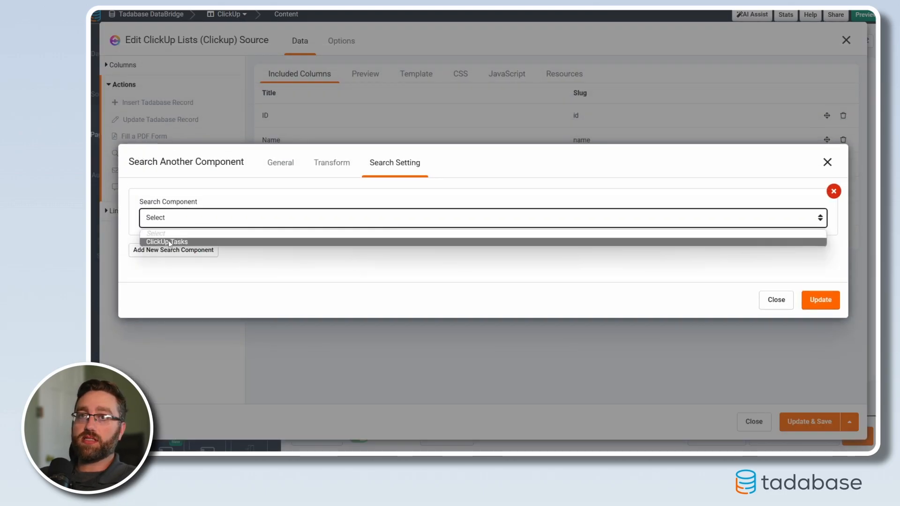
{"action": "left_click", "coordinate": [196, 241]}
Add a search field that matches List to the ID value, and save the ClickUp Lists component.
{"action": "left_click", "coordinate": [169, 239]}
{"action": "left_click", "coordinate": [169, 243]}
{"action": "left_click", "coordinate": [202, 266]}
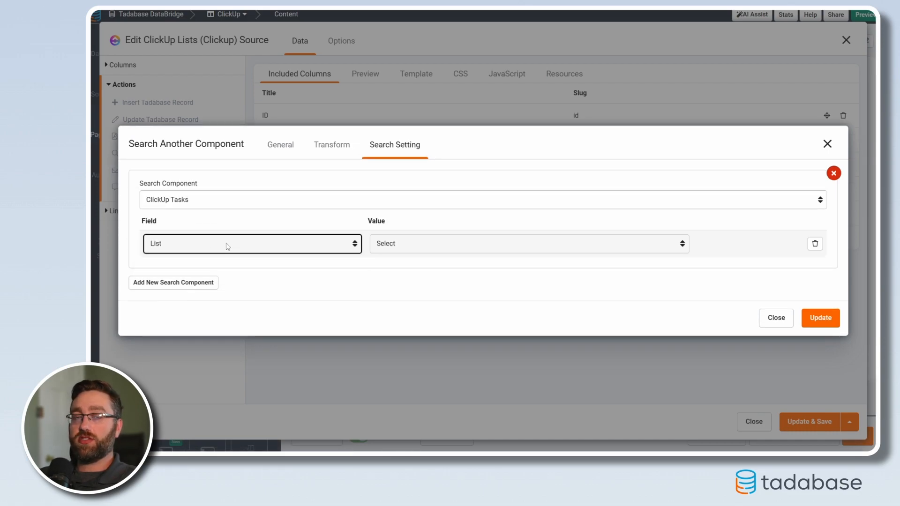
{"action": "left_click", "coordinate": [389, 250]}
{"action": "left_click", "coordinate": [399, 268]}
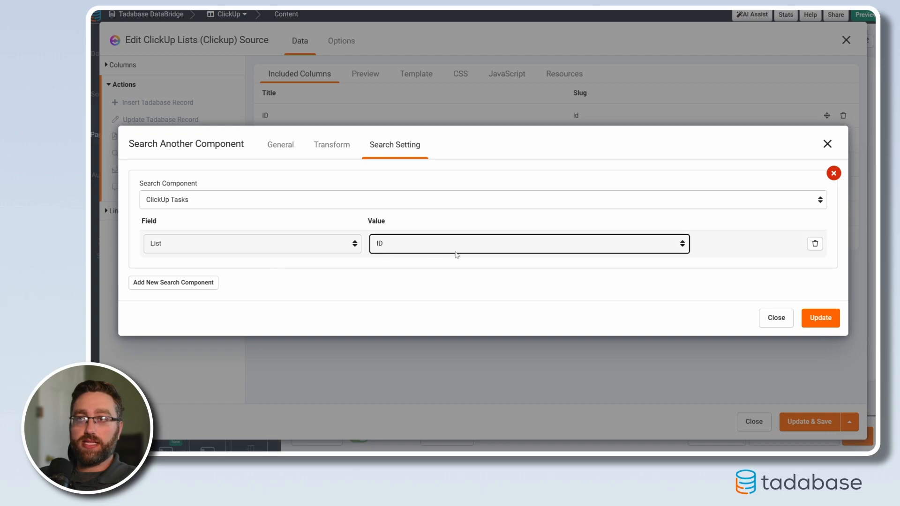
{"action": "left_click", "coordinate": [824, 314]}
{"action": "left_click", "coordinate": [813, 422]}
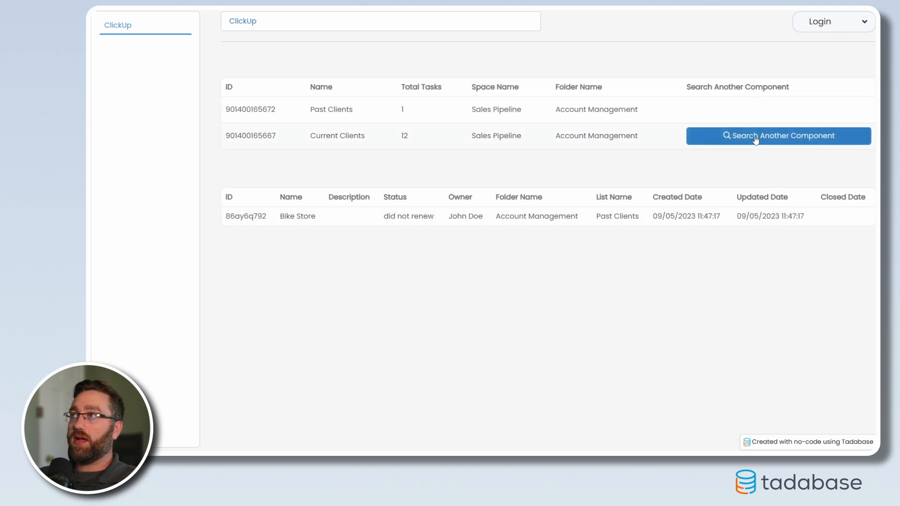
Run the search action for the Current Clients list on the live page and review the tasks loaded below it.
{"action": "left_click", "coordinate": [755, 139]}
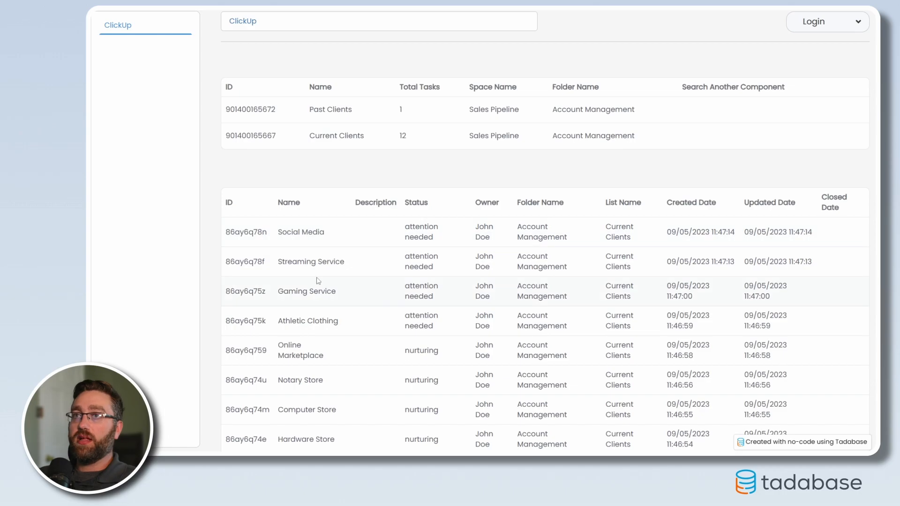
{"action": "left_click_drag", "start_coordinate": [275, 136], "coordinate": [234, 139]}
{"action": "left_click", "coordinate": [324, 168]}
{"action": "scroll", "coordinate": [324, 168], "scroll_direction": "down", "scroll_amount": 3}
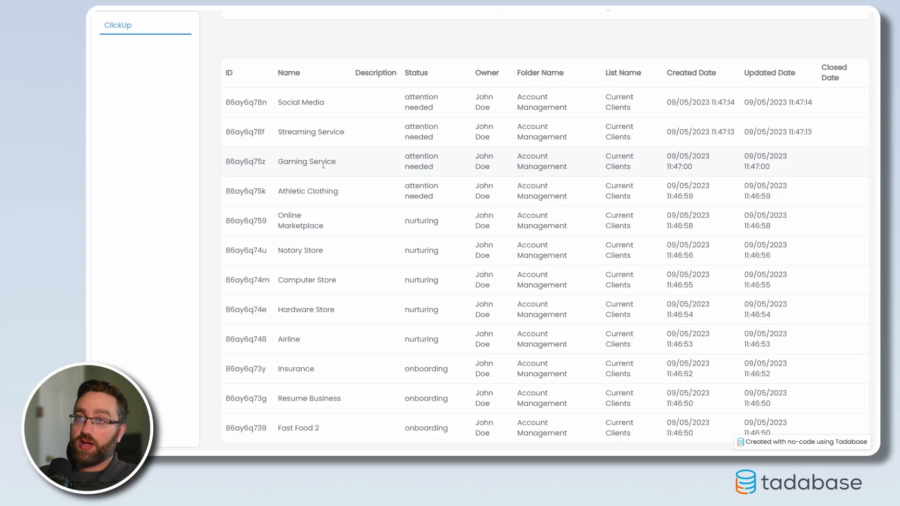
{"action": "scroll", "coordinate": [319, 281], "scroll_direction": "up", "scroll_amount": 2}
{"action": "scroll", "coordinate": [326, 295], "scroll_direction": "down", "scroll_amount": 2}
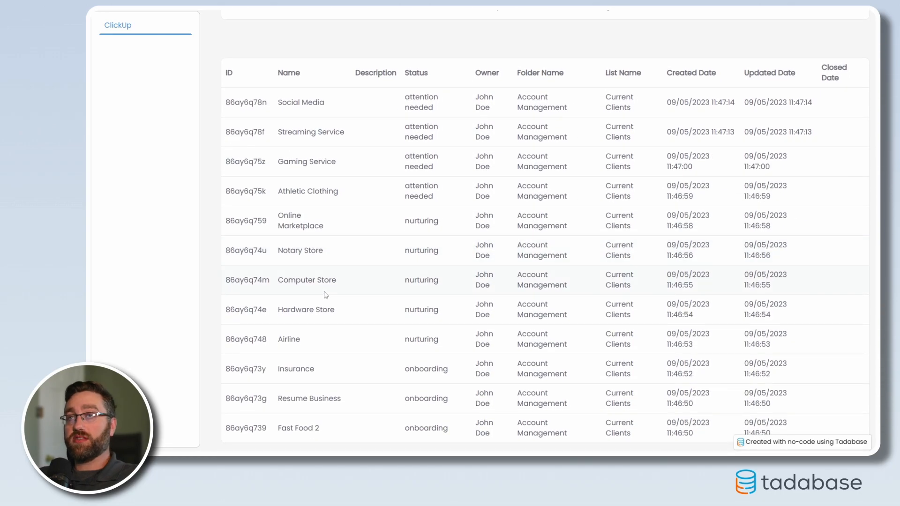
{"action": "scroll", "coordinate": [340, 300], "scroll_direction": "up", "scroll_amount": 3}
Run the search action for the Past Clients list and check the folder and list of the task shown.
{"action": "left_click_drag", "start_coordinate": [353, 110], "coordinate": [316, 117]}
{"action": "left_click", "coordinate": [372, 169]}
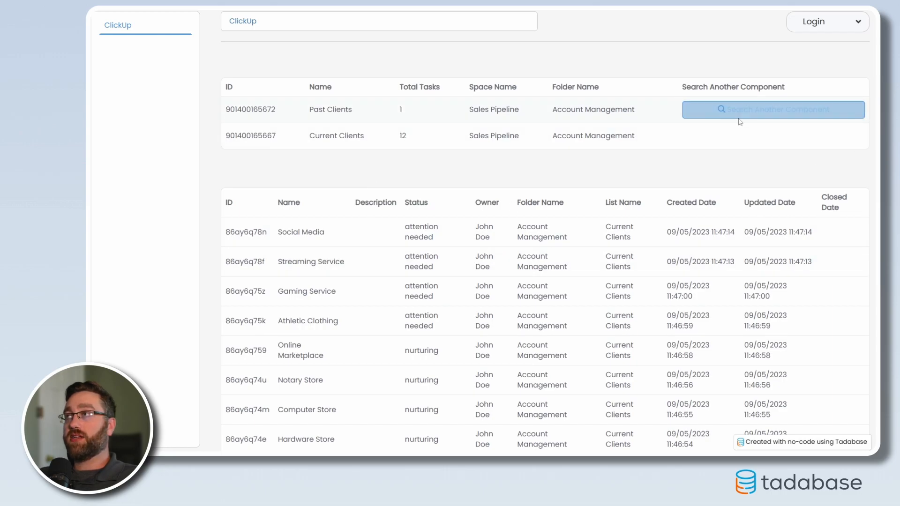
{"action": "left_click", "coordinate": [742, 111]}
{"action": "left_click_drag", "start_coordinate": [570, 216], "coordinate": [528, 217]}
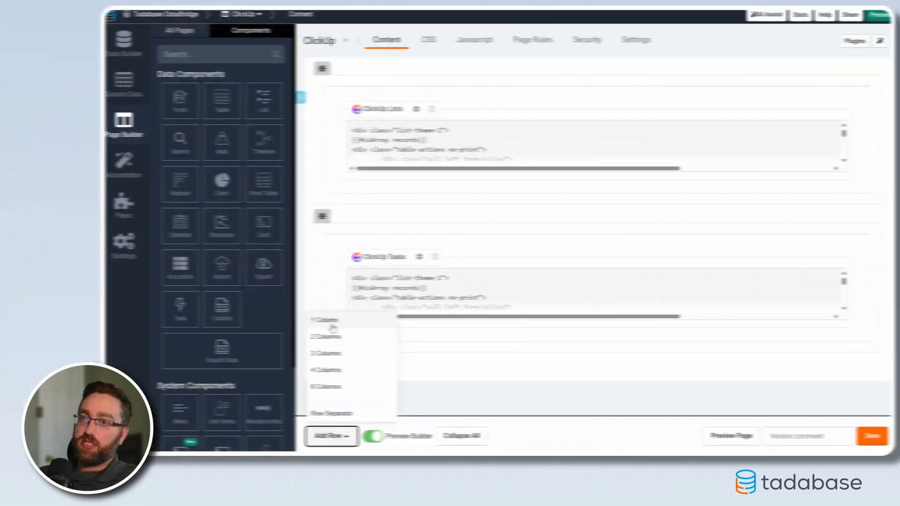
Add a one-column row below the tasks component and place a Source Data component using the Clickup source in it.
{"action": "left_click", "coordinate": [337, 318]}
{"action": "left_click", "coordinate": [442, 358]}
{"action": "left_click", "coordinate": [217, 351]}
{"action": "left_click", "coordinate": [359, 119]}
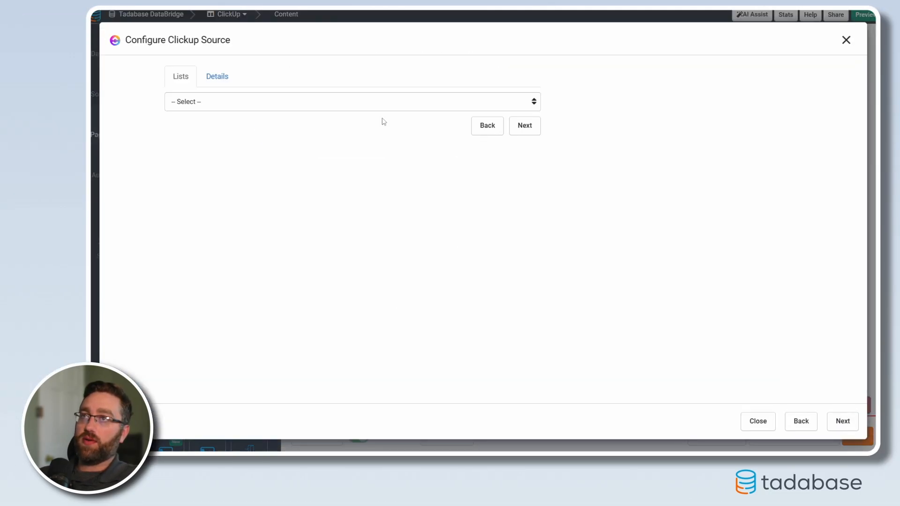
Set the new component to the Task Detail type and continue its configuration.
{"action": "left_click", "coordinate": [214, 77]}
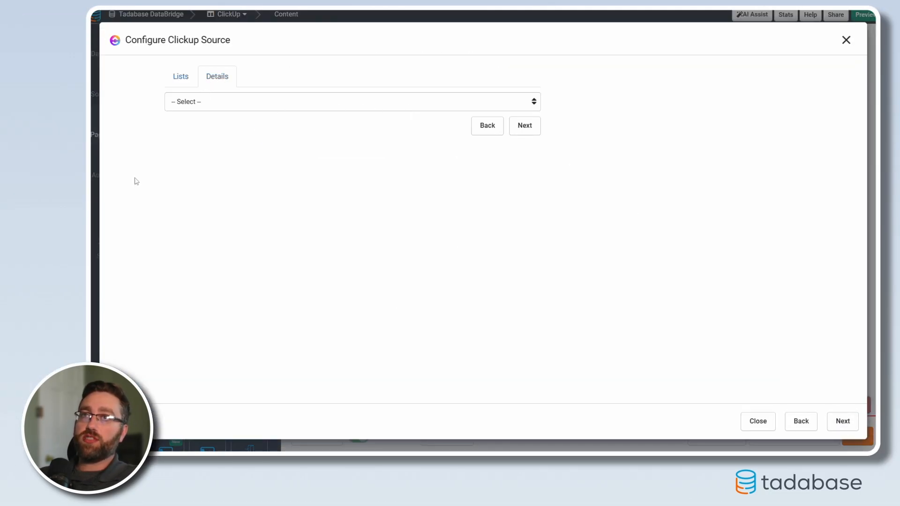
{"action": "left_click", "coordinate": [208, 105]}
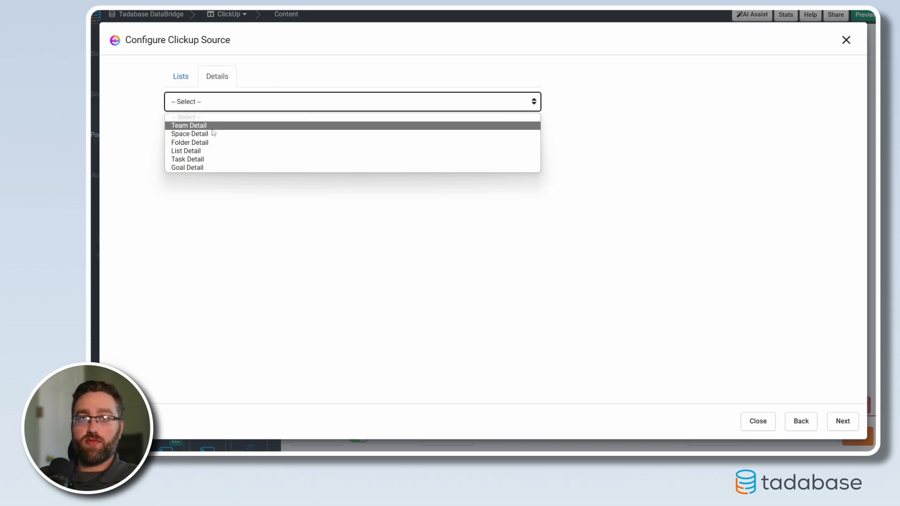
{"action": "left_click", "coordinate": [197, 161]}
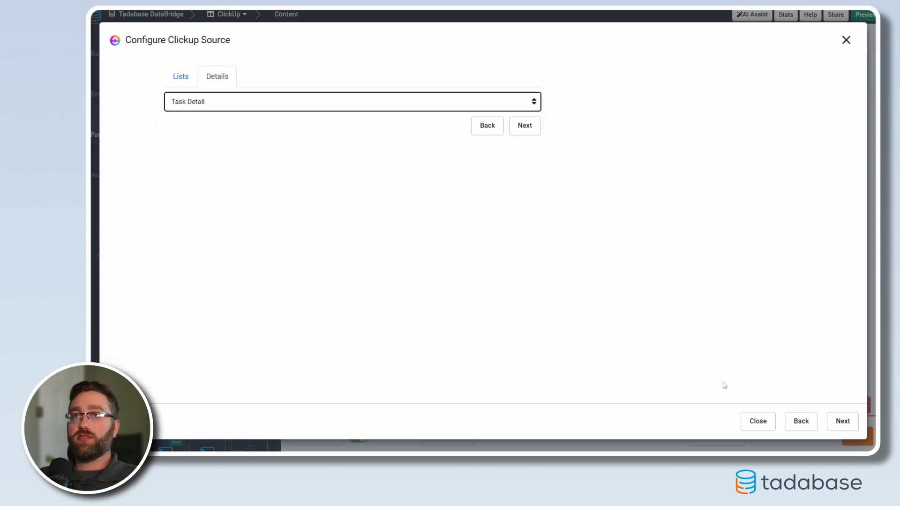
{"action": "left_click", "coordinate": [518, 134]}
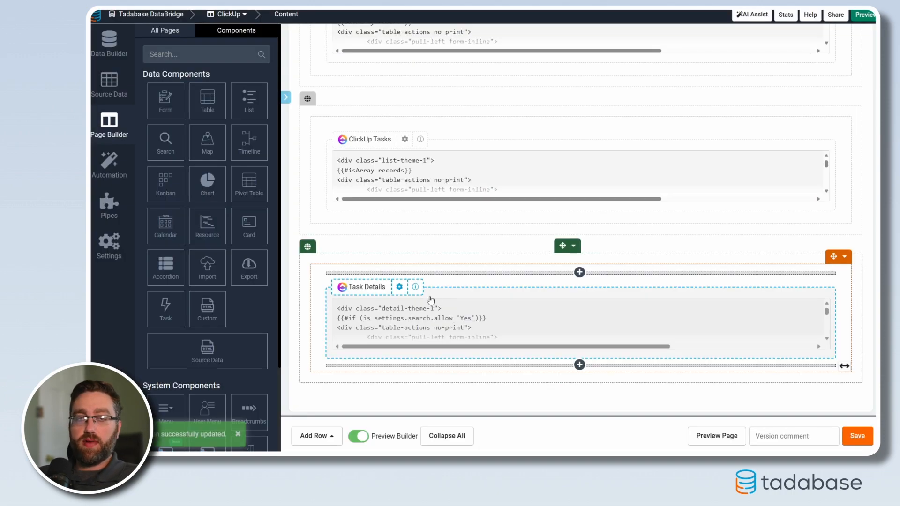
Add a Search Another Component action to the ClickUp Tasks component, with Task Details as the component to search.
{"action": "scroll", "coordinate": [458, 347], "scroll_direction": "up", "scroll_amount": 2}
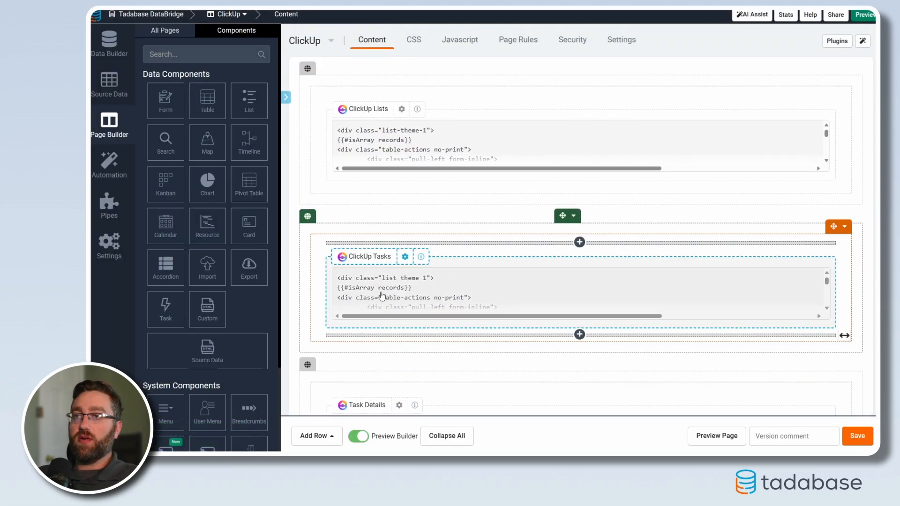
{"action": "left_click", "coordinate": [402, 257]}
{"action": "left_click", "coordinate": [122, 276]}
{"action": "left_click", "coordinate": [160, 161]}
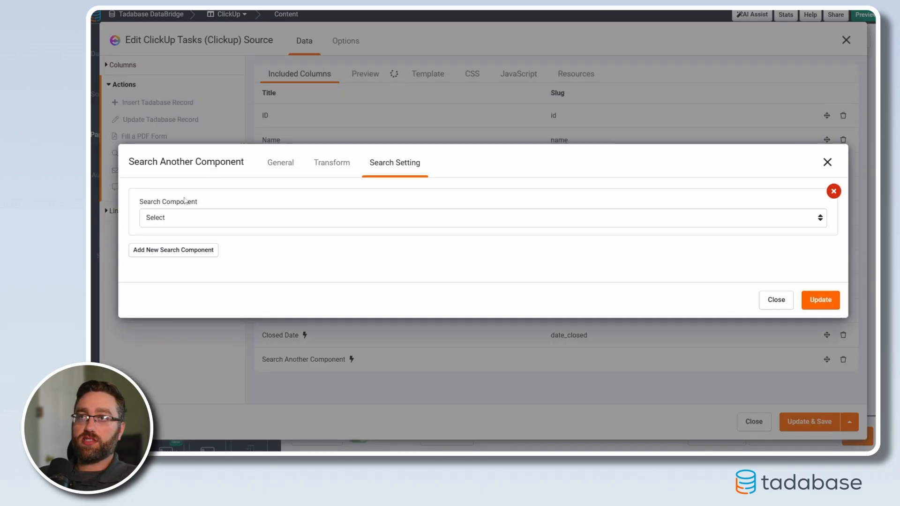
{"action": "left_click", "coordinate": [164, 220]}
{"action": "left_click", "coordinate": [169, 252]}
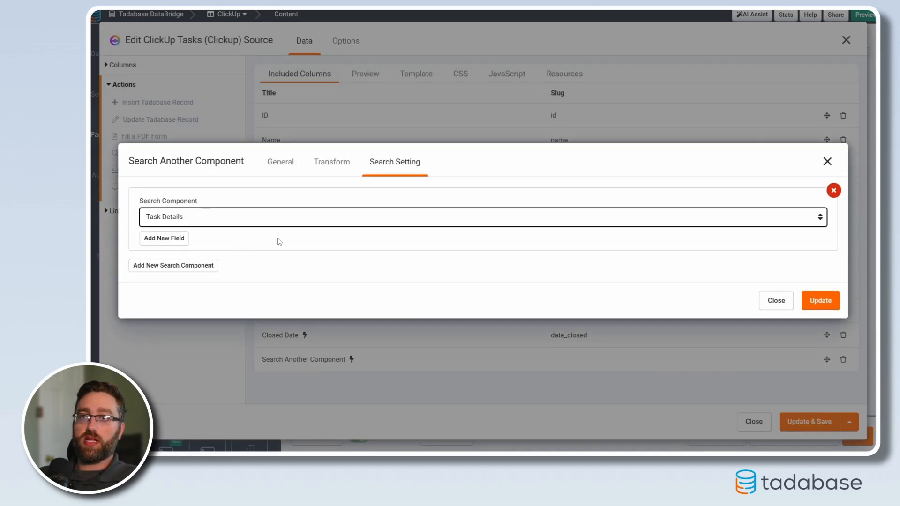
Add a search field that matches Task to the ID value, and save the ClickUp Tasks component.
{"action": "left_click", "coordinate": [158, 240]}
{"action": "left_click", "coordinate": [248, 249]}
{"action": "left_click", "coordinate": [177, 268]}
{"action": "left_click", "coordinate": [430, 243]}
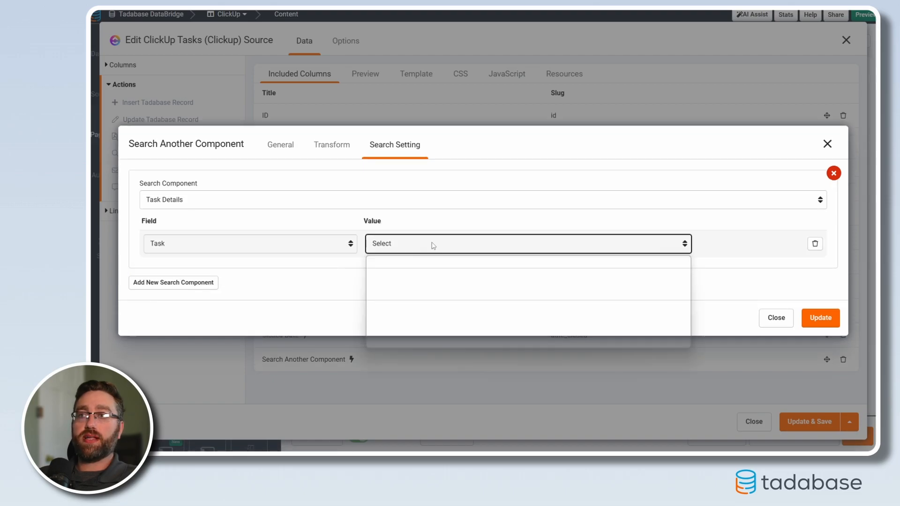
{"action": "left_click", "coordinate": [412, 265]}
{"action": "left_click", "coordinate": [818, 325]}
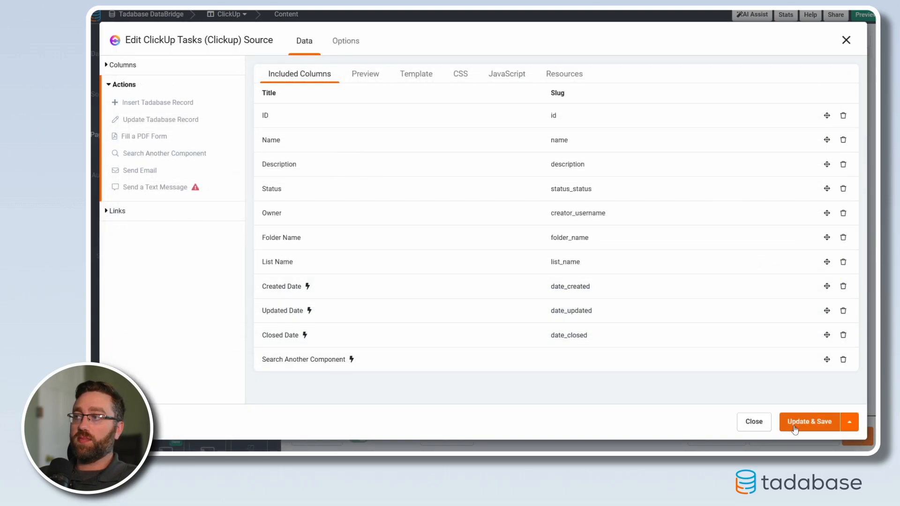
{"action": "left_click", "coordinate": [806, 422]}
Preview the page, load the Current Clients tasks, and run the Computer Store task's search to check its details.
{"action": "left_click", "coordinate": [714, 435]}
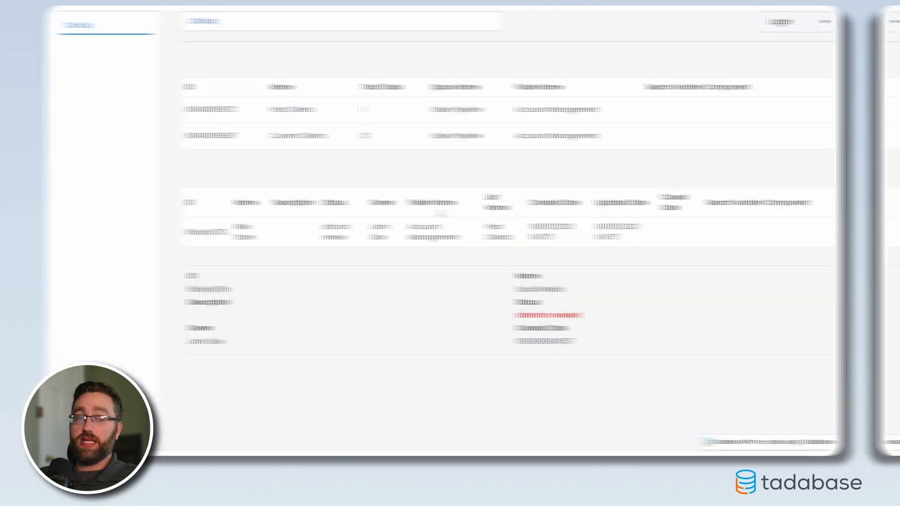
{"action": "left_click", "coordinate": [756, 137]}
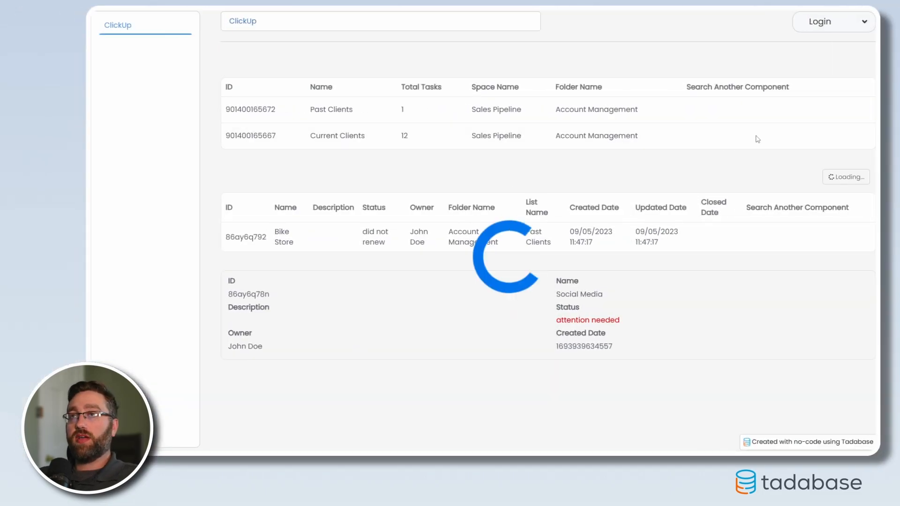
{"action": "scroll", "coordinate": [310, 169], "scroll_direction": "down", "scroll_amount": 2}
{"action": "scroll", "coordinate": [750, 162], "scroll_direction": "down", "scroll_amount": 4}
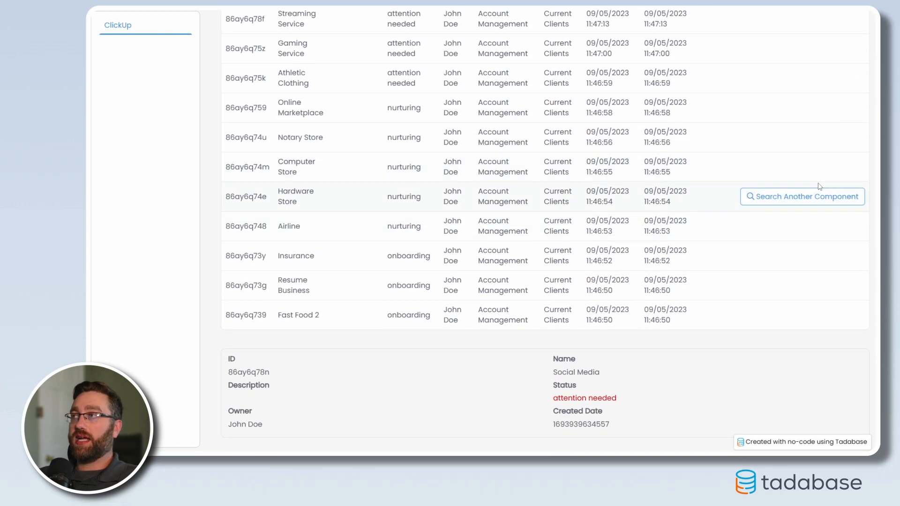
{"action": "left_click", "coordinate": [803, 167]}
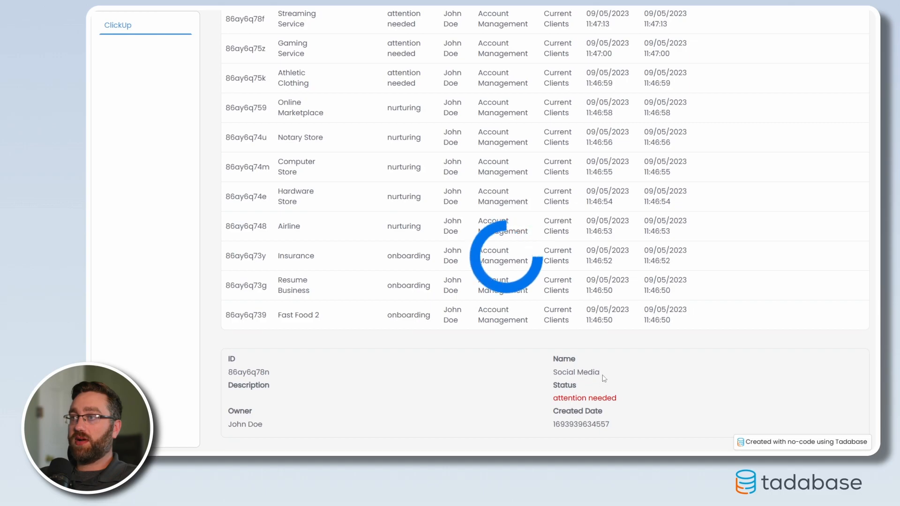
{"action": "left_click_drag", "start_coordinate": [610, 374], "coordinate": [553, 374]}
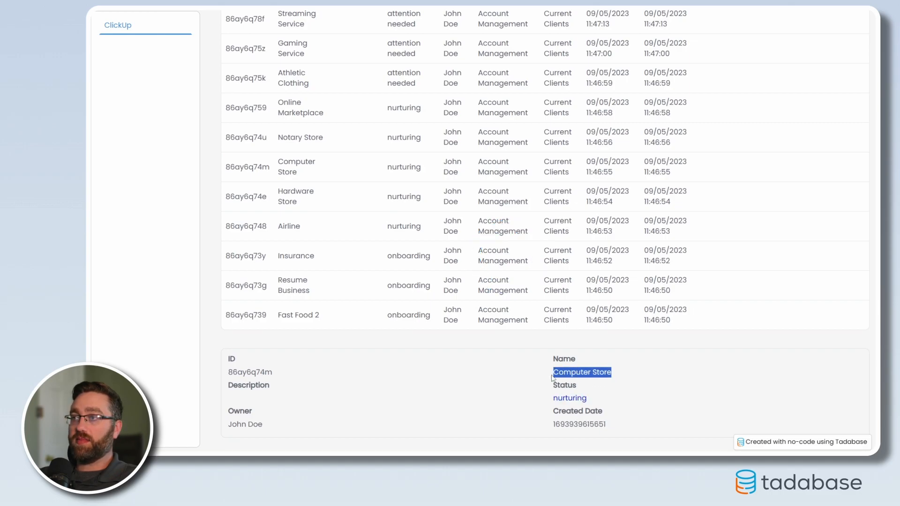
{"action": "left_click", "coordinate": [816, 318]}
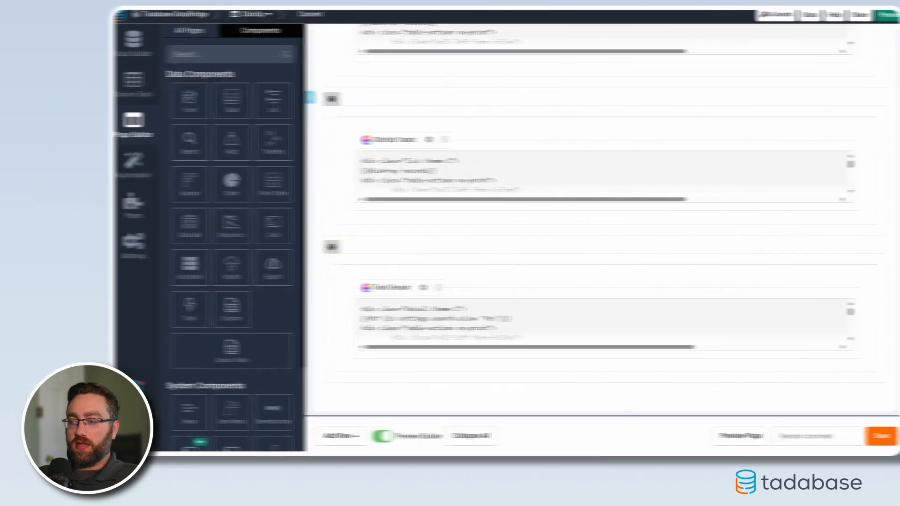
Add an Insert Tadabase Record action to the Task Details component, with Tasks as the data table for the new record.
{"action": "left_click", "coordinate": [395, 328]}
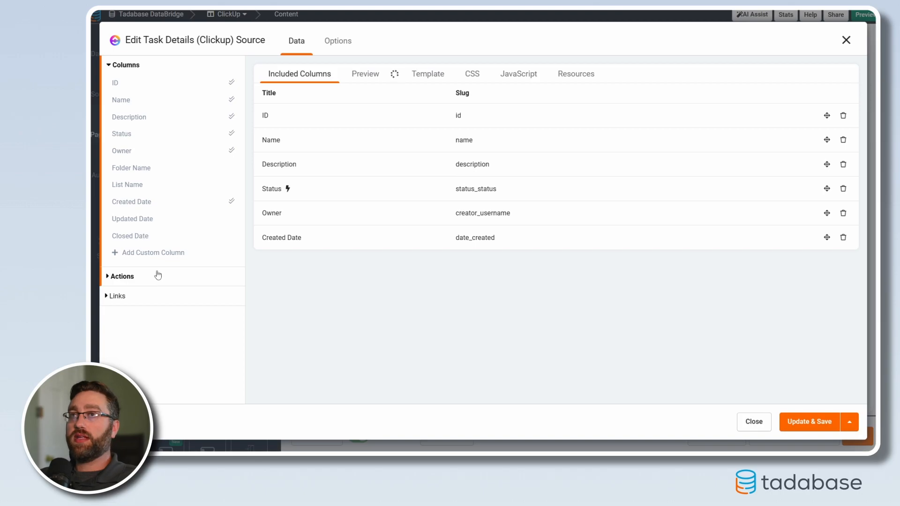
{"action": "left_click", "coordinate": [136, 277]}
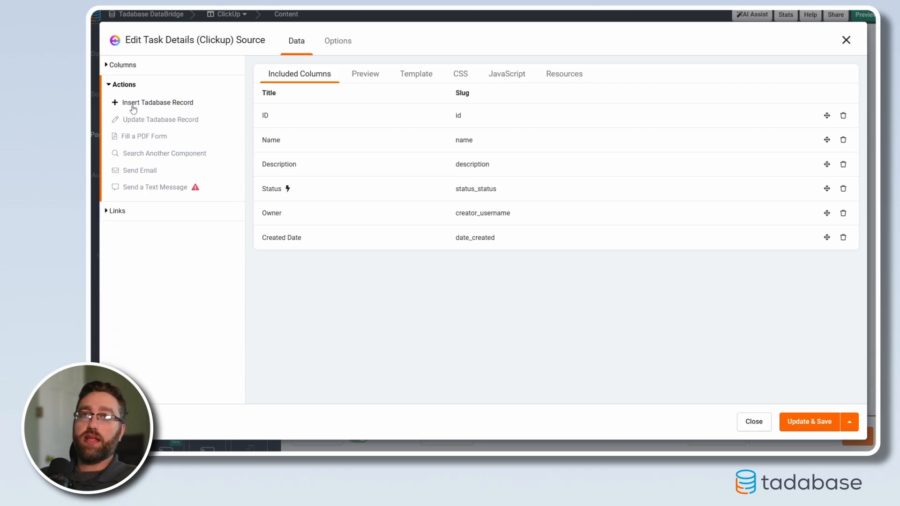
{"action": "left_click", "coordinate": [132, 105]}
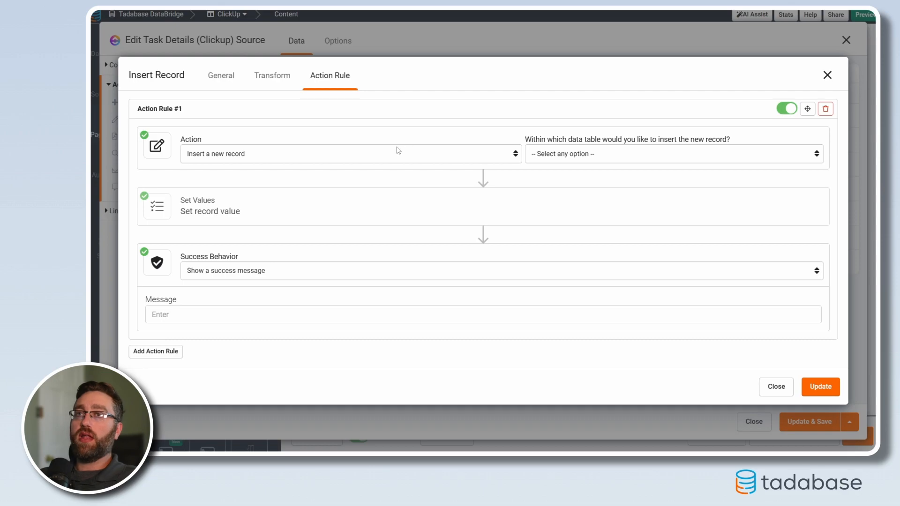
{"action": "left_click", "coordinate": [546, 159]}
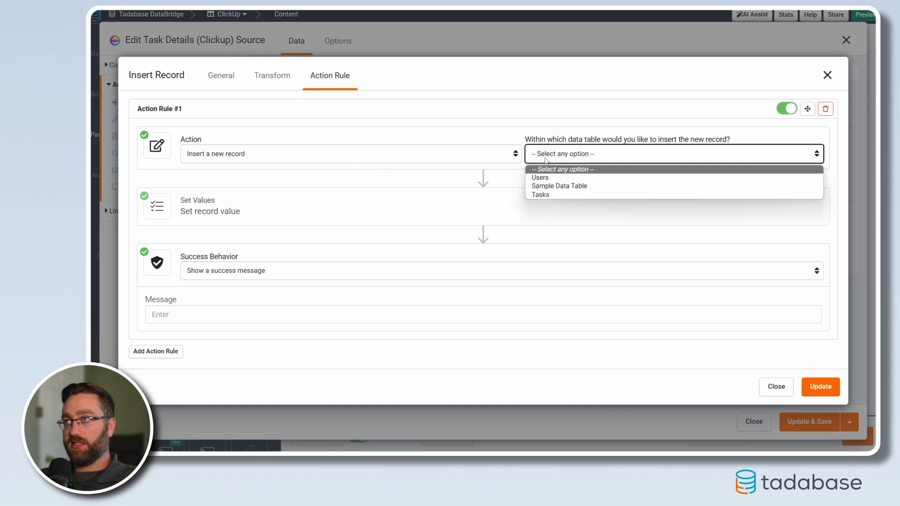
{"action": "left_click", "coordinate": [547, 197]}
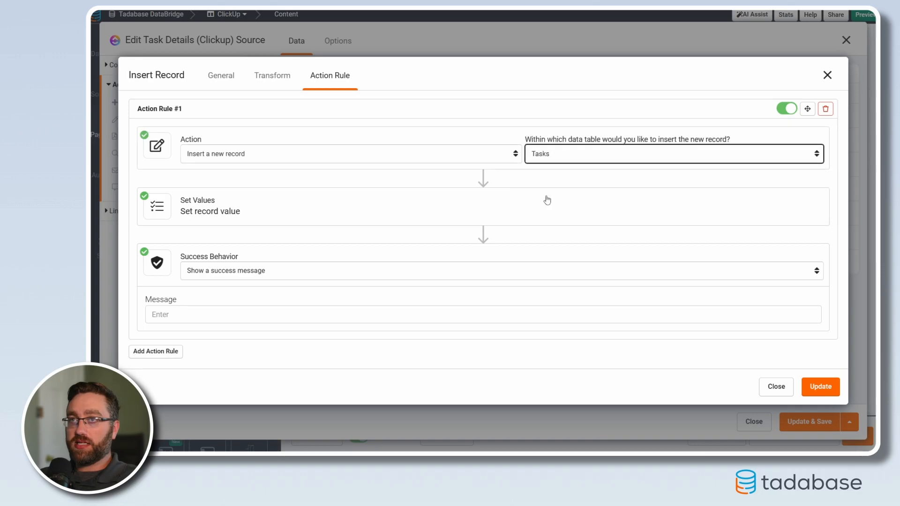
Set the new record's Task Name field to the Source Value of Name.
{"action": "left_click", "coordinate": [263, 215]}
{"action": "left_click", "coordinate": [204, 229]}
{"action": "left_click", "coordinate": [194, 247]}
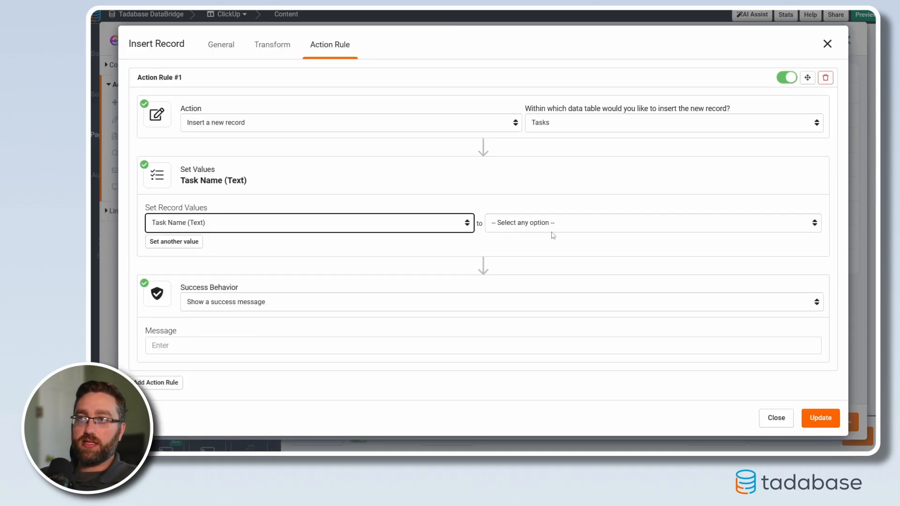
{"action": "left_click", "coordinate": [537, 223]}
{"action": "left_click", "coordinate": [548, 264]}
{"action": "left_click", "coordinate": [633, 228]}
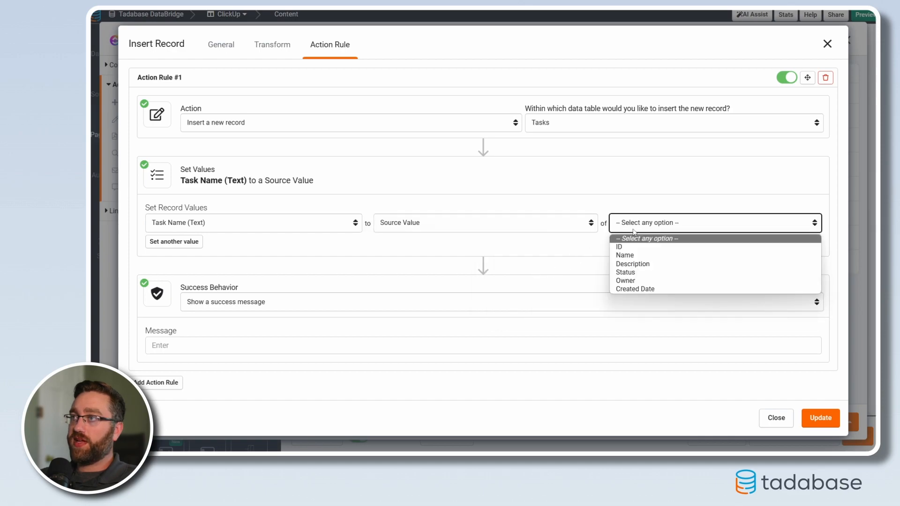
{"action": "left_click", "coordinate": [625, 255]}
Add another record value that sets Task ID to the Source Value of ID.
{"action": "left_click", "coordinate": [189, 249]}
{"action": "left_click", "coordinate": [201, 240]}
{"action": "left_click", "coordinate": [197, 269]}
{"action": "left_click", "coordinate": [397, 241]}
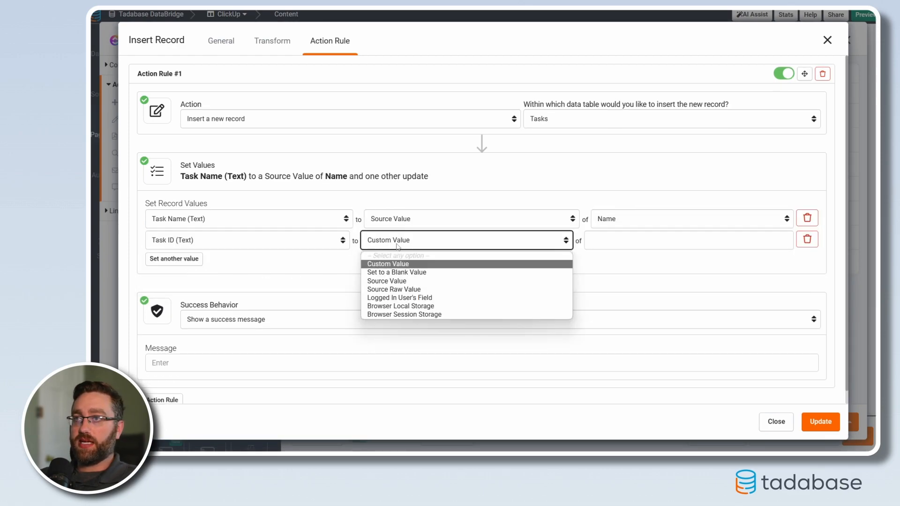
{"action": "left_click", "coordinate": [406, 281]}
{"action": "left_click", "coordinate": [622, 241]}
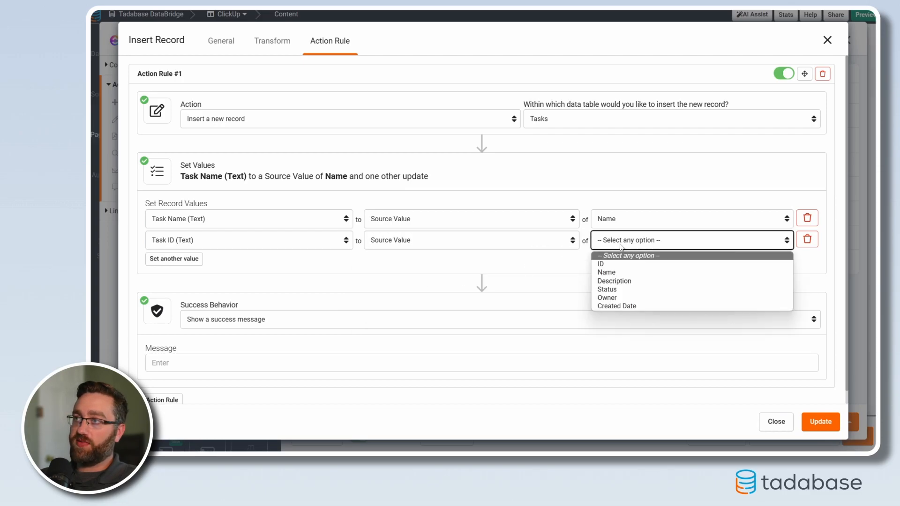
{"action": "left_click", "coordinate": [617, 263]}
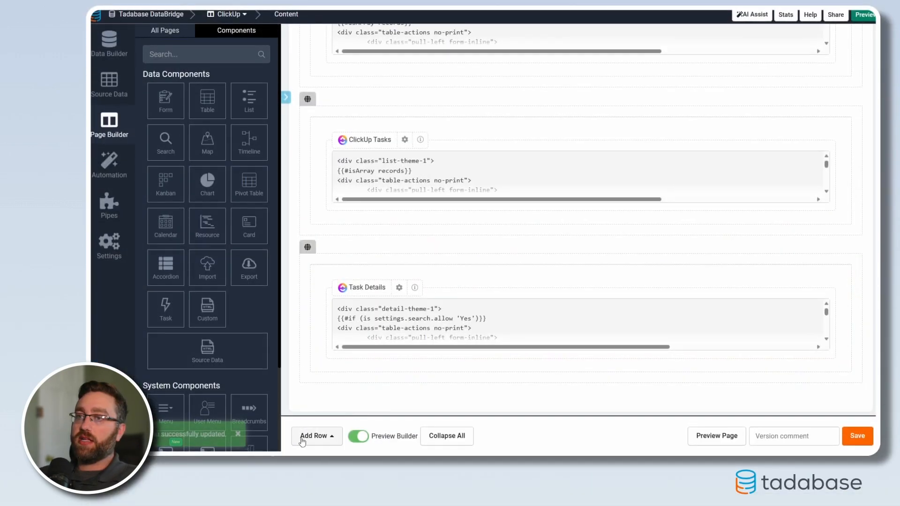
Add a row below Task Details with a table component showing the Tasks data table, and save the page.
{"action": "left_click", "coordinate": [302, 437]}
{"action": "left_click", "coordinate": [303, 326]}
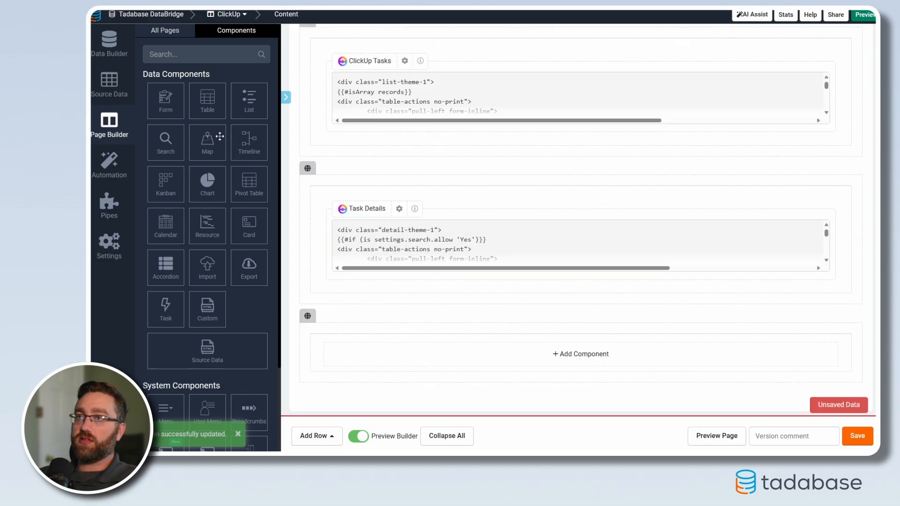
{"action": "left_click", "coordinate": [436, 362]}
{"action": "left_click", "coordinate": [208, 101]}
{"action": "left_click", "coordinate": [310, 148]}
{"action": "left_click", "coordinate": [776, 421]}
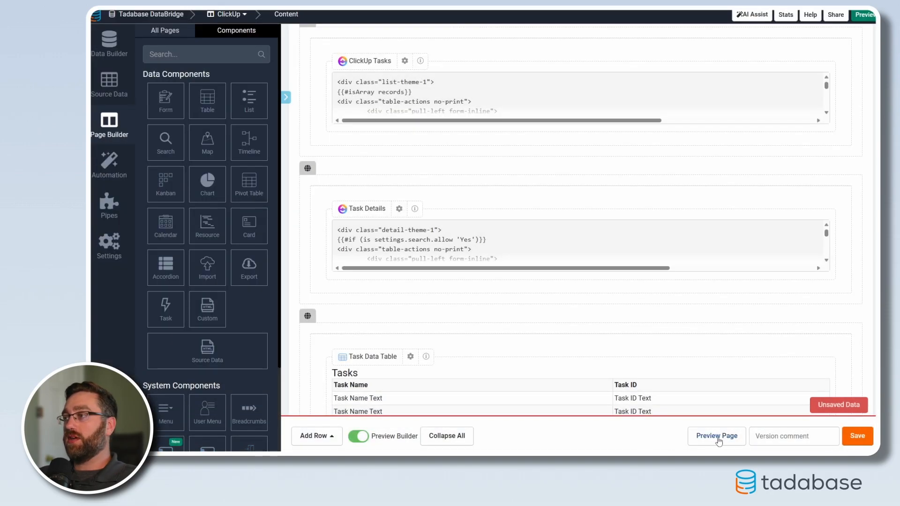
{"action": "left_click", "coordinate": [858, 440]}
Preview the page, load the Current Clients tasks, and run the Online Marketplace task's search to load its details.
{"action": "left_click", "coordinate": [734, 439]}
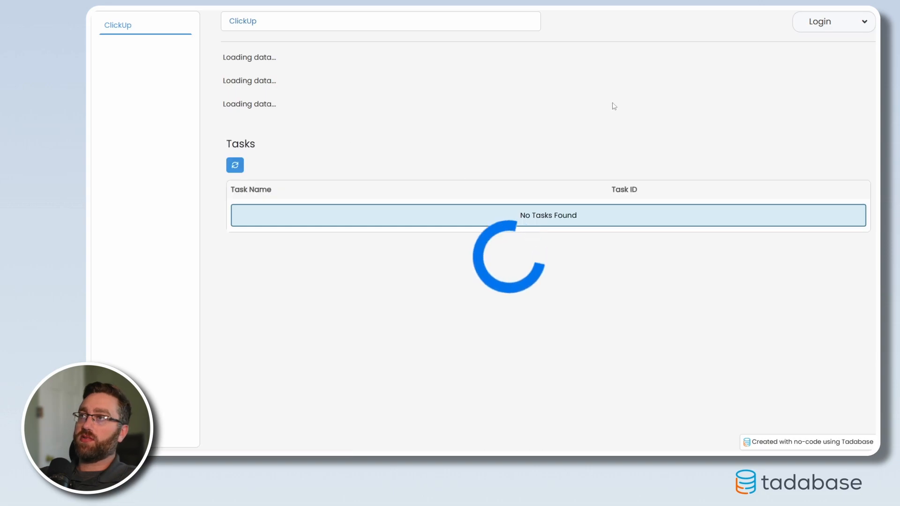
{"action": "left_click", "coordinate": [751, 136]}
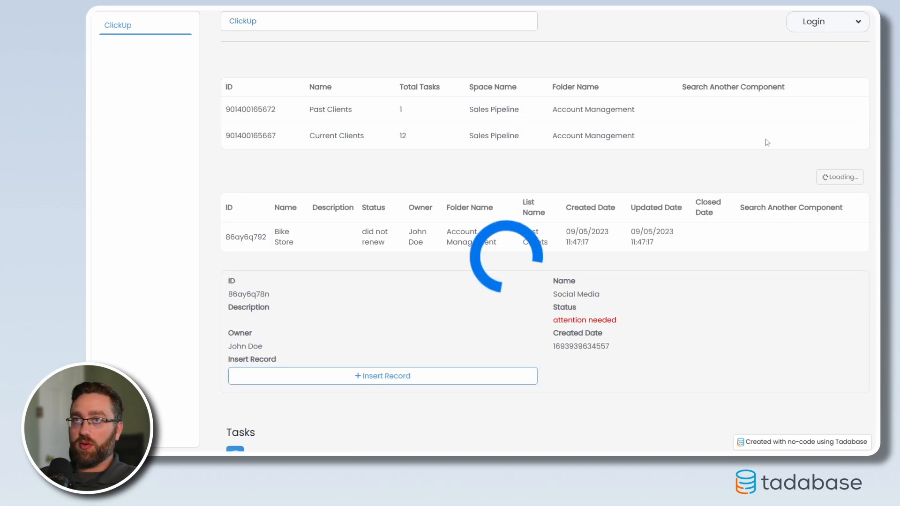
{"action": "scroll", "coordinate": [749, 281], "scroll_direction": "down", "scroll_amount": 5}
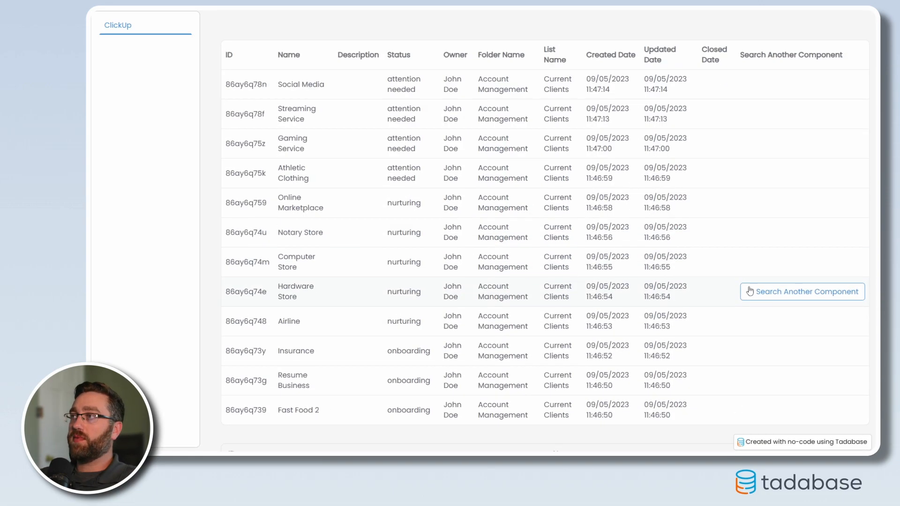
{"action": "scroll", "coordinate": [525, 227], "scroll_direction": "up", "scroll_amount": 2}
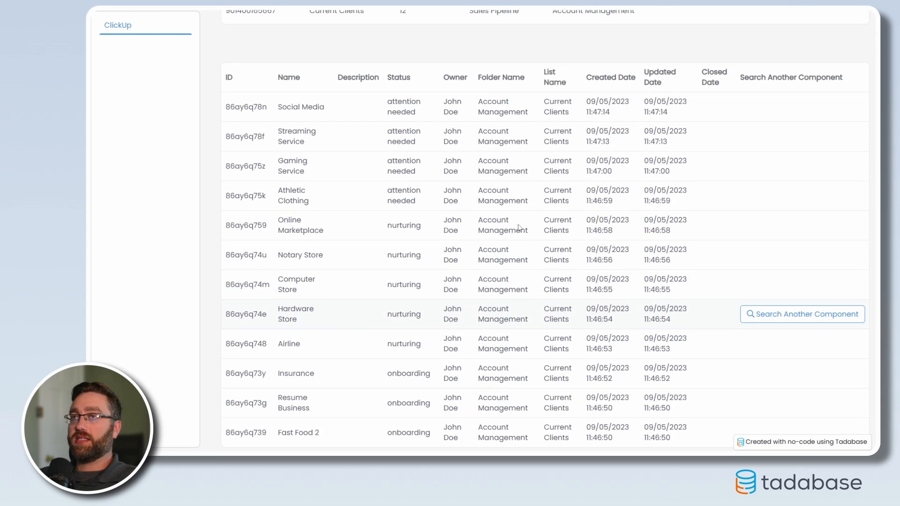
{"action": "left_click", "coordinate": [799, 225]}
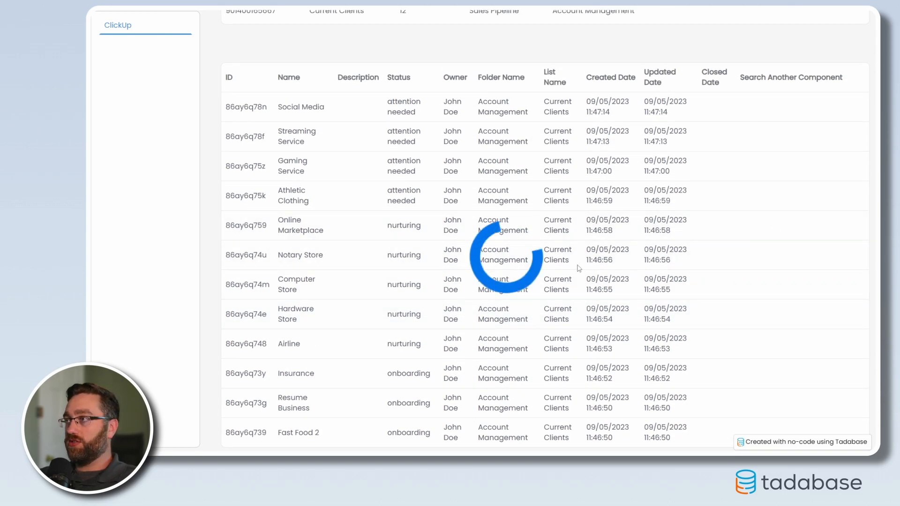
Insert the Online Marketplace task as a Tadabase record and refresh the Tasks table.
{"action": "scroll", "coordinate": [375, 302], "scroll_direction": "down", "scroll_amount": 6}
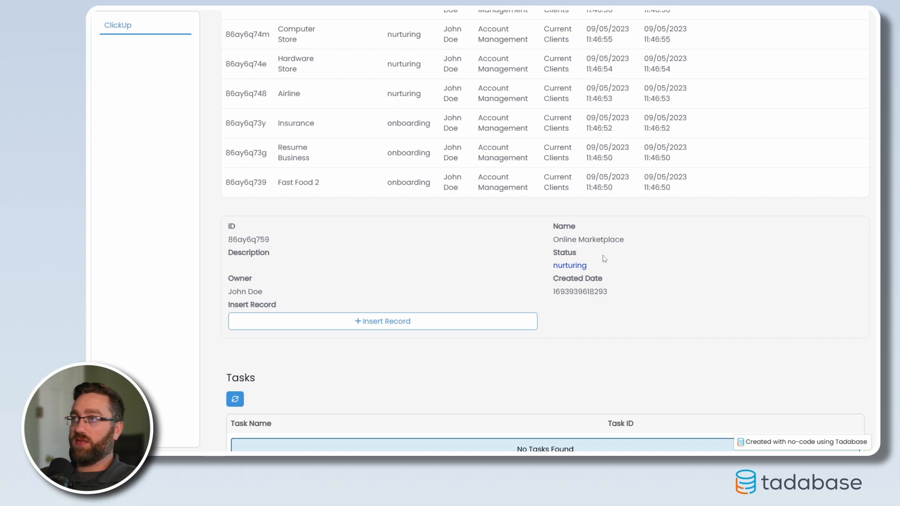
{"action": "scroll", "coordinate": [470, 288], "scroll_direction": "down", "scroll_amount": 1}
{"action": "left_click", "coordinate": [305, 284]}
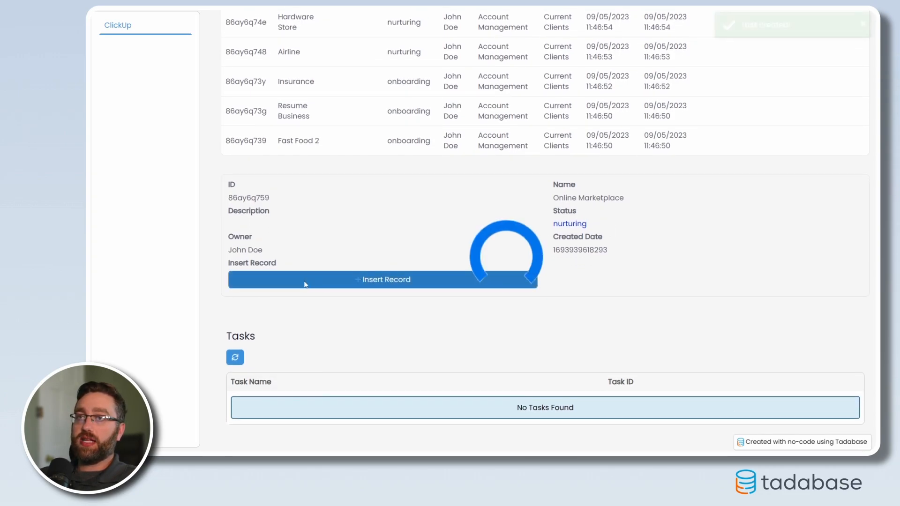
{"action": "left_click", "coordinate": [235, 357]}
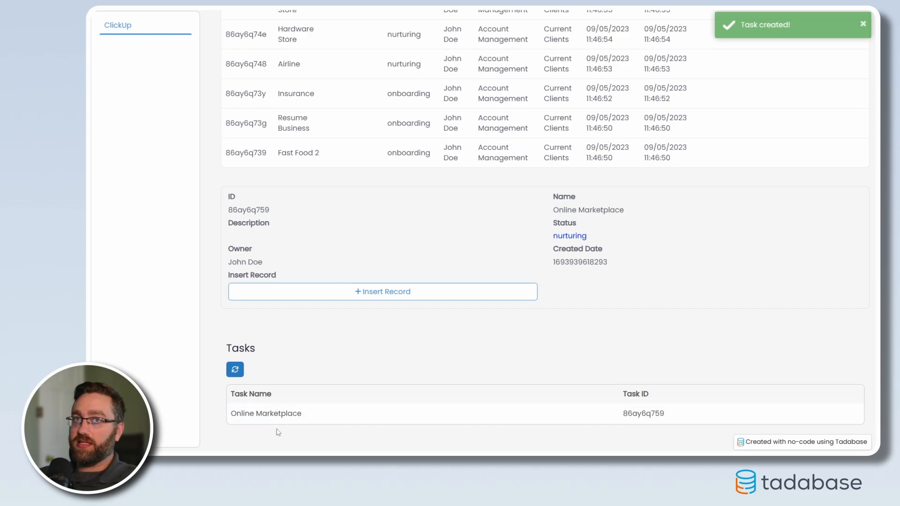